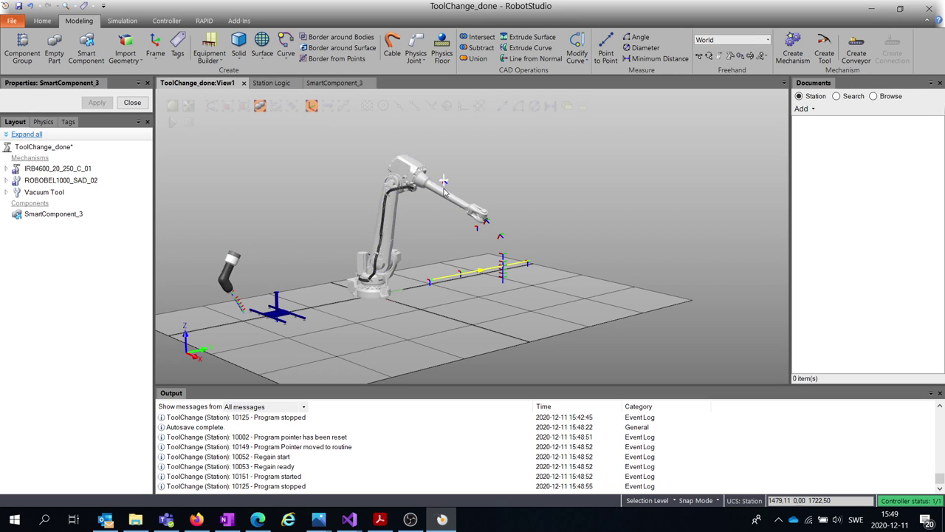
- Delete the existing smart component SmartComponent_3 from the station
mouse_move(392, 223)
left_mouse_down("ctrl+shift")
mouse_move(402, 221)
mouse_move(384, 220)
mouse_move(392, 220)
left_mouse_up("ctrl+shift")
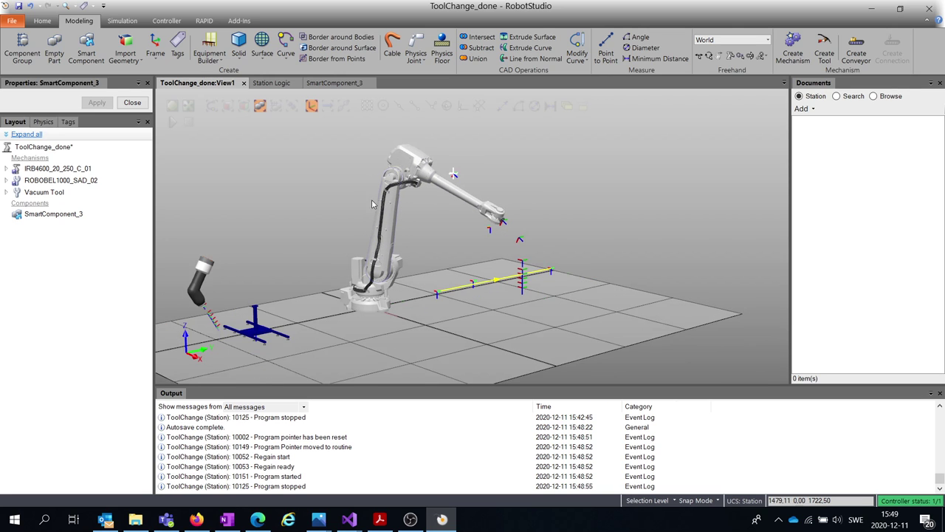
left_click(166, 21)
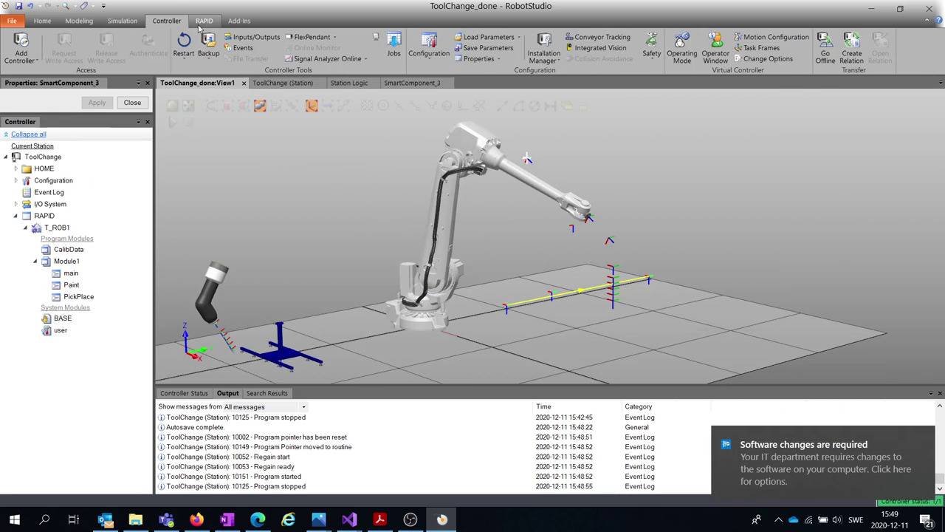
left_click(79, 20)
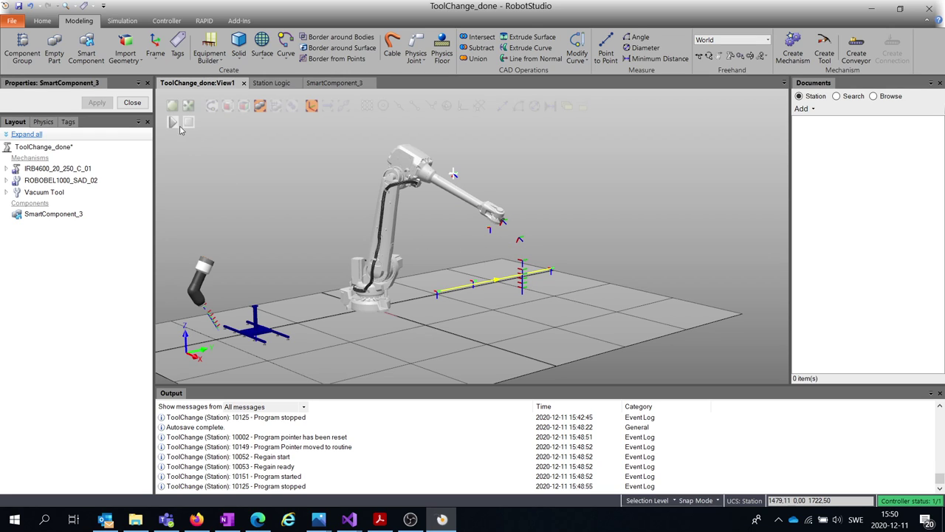
right_click(66, 217)
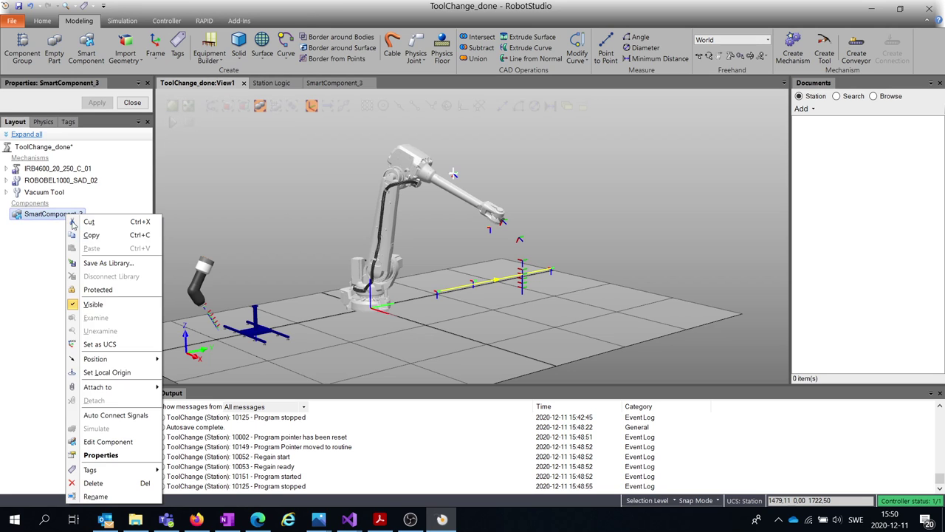
left_click(74, 481)
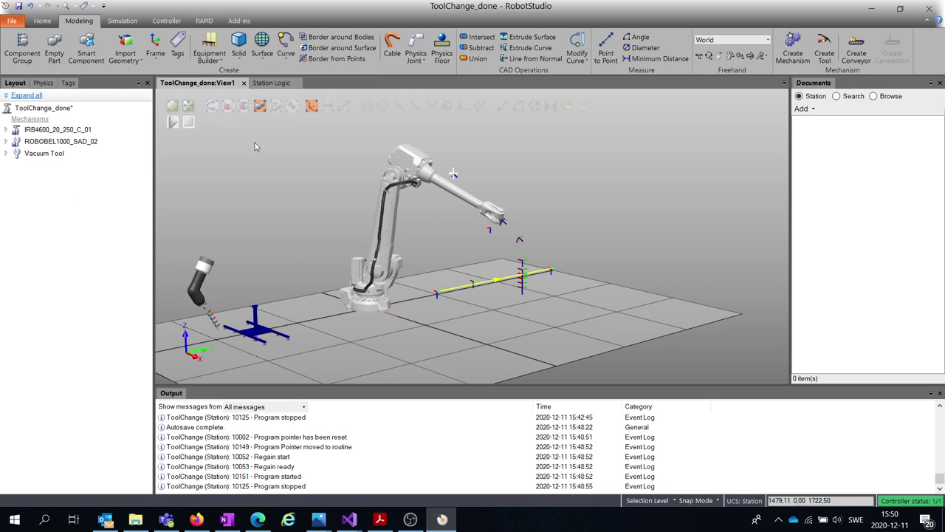
- Run the station simulation to watch the robot move without tools, stop it and reset it
left_click(174, 125)
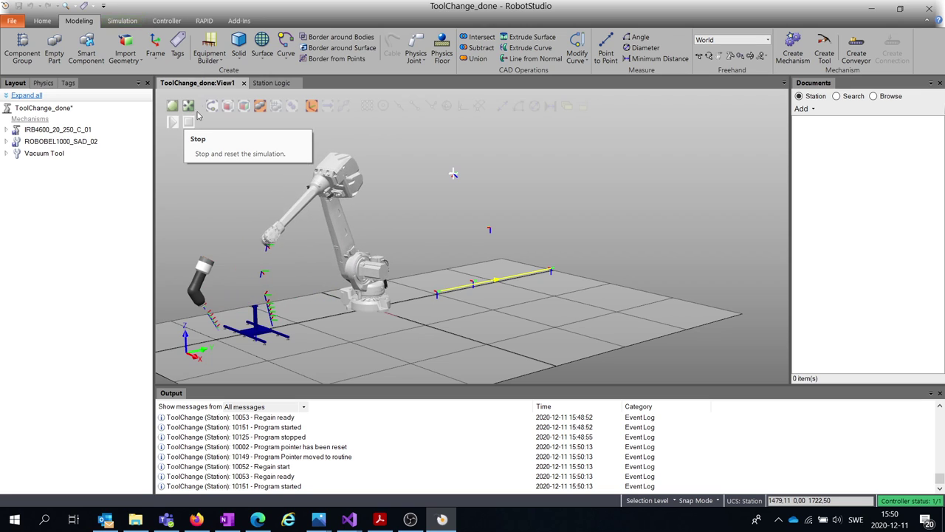
left_click(197, 116)
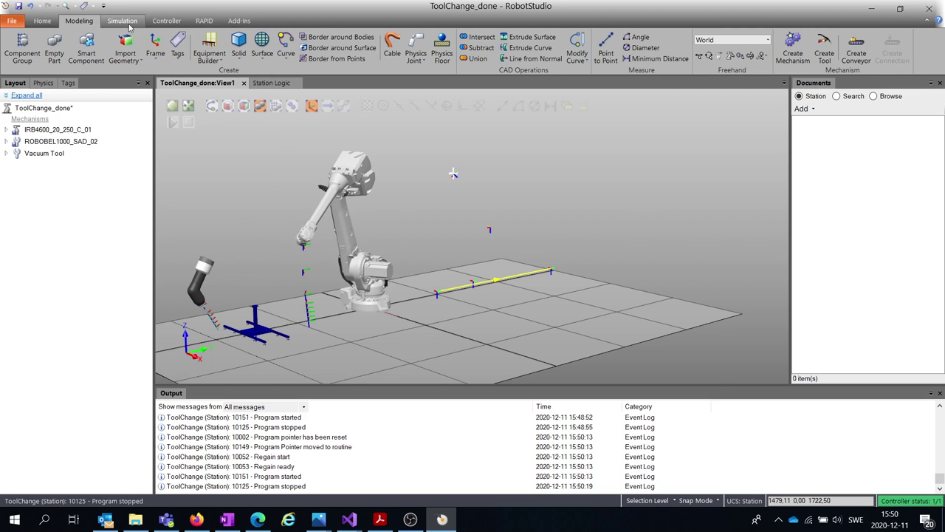
left_click(141, 23)
left_click(211, 43)
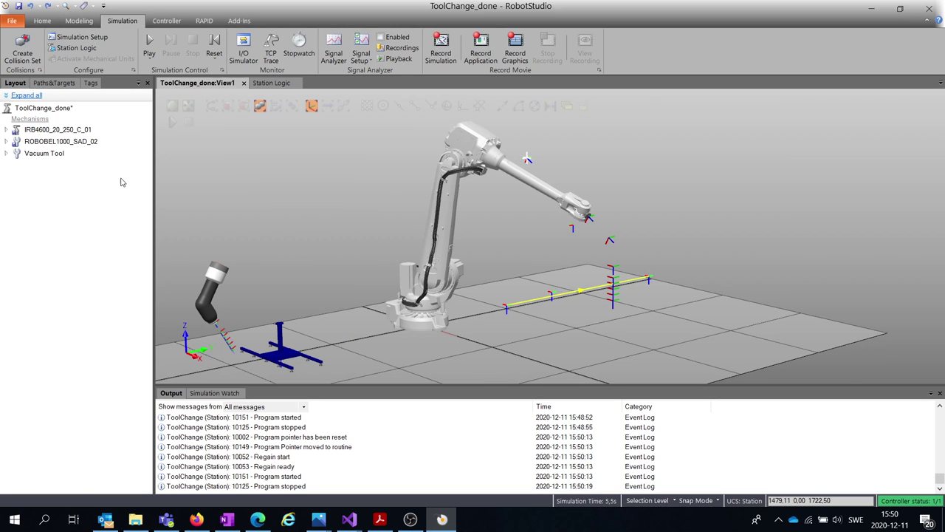
- Create an empty smart component and attach it to the robot IRB4600_20_250_C_01, updating its position to match
left_click(87, 23)
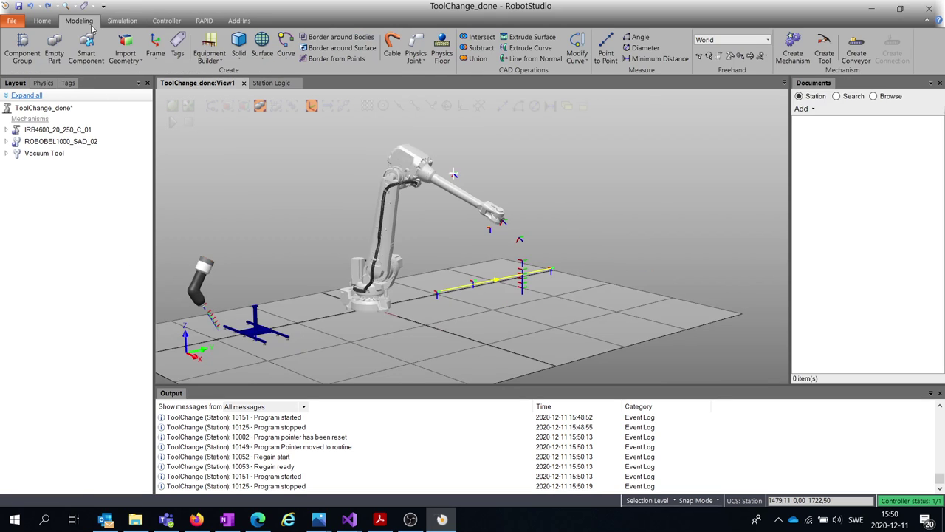
left_click(87, 46)
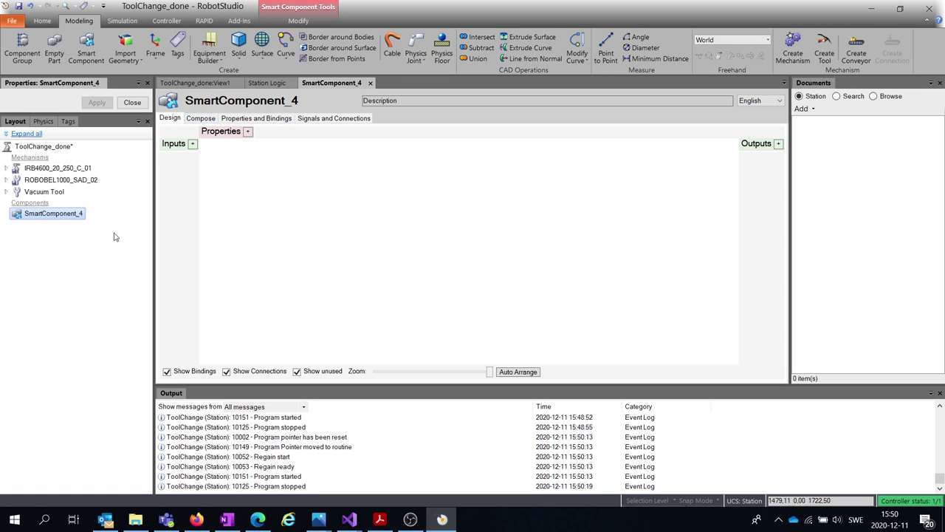
left_click(196, 83)
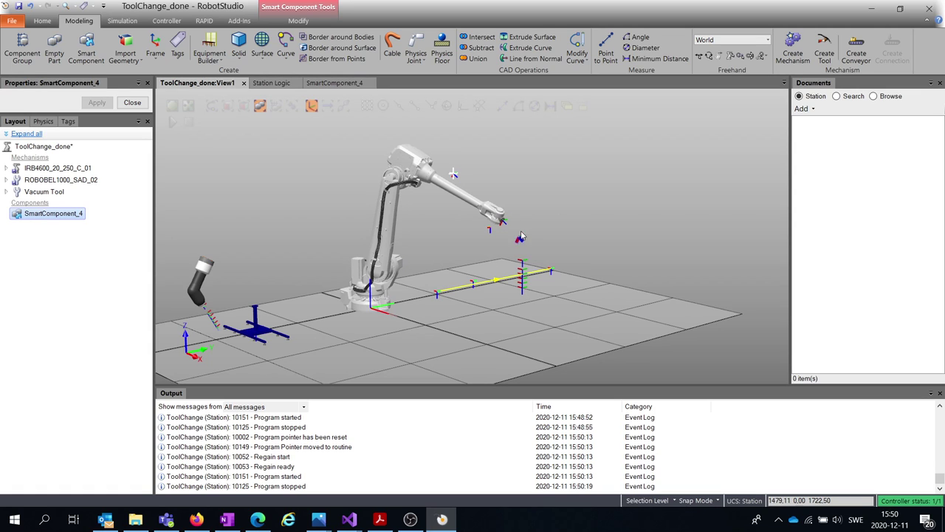
left_click_drag(26, 218, 38, 175)
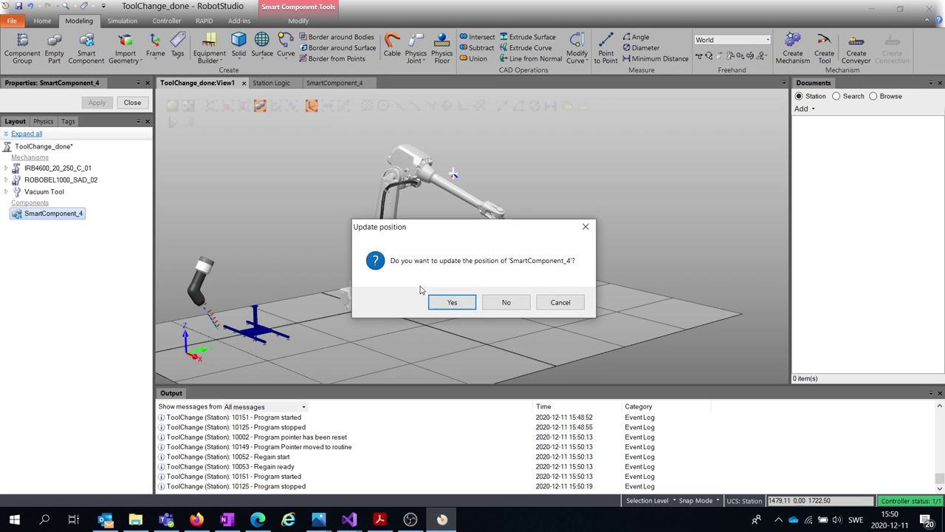
left_click(449, 303)
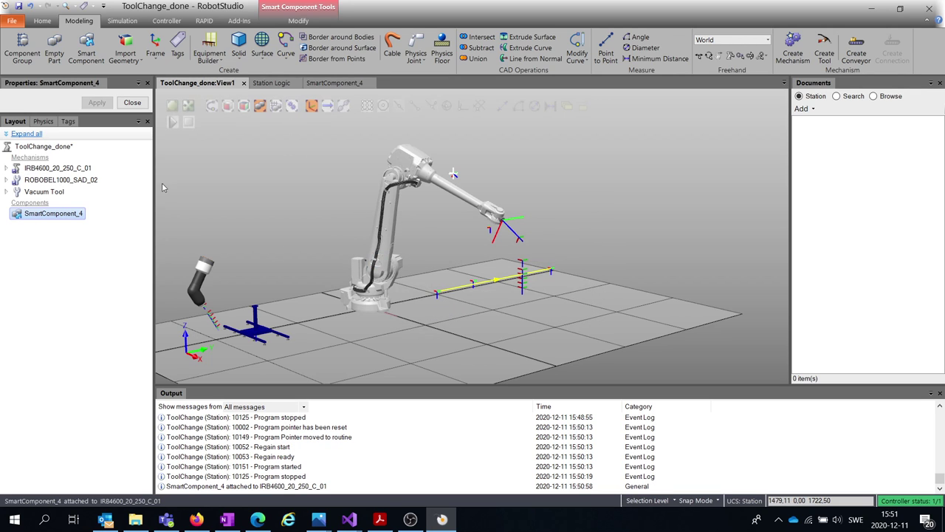
- Add an Attacher and a Detacher as child components of the new smart component
left_click(346, 86)
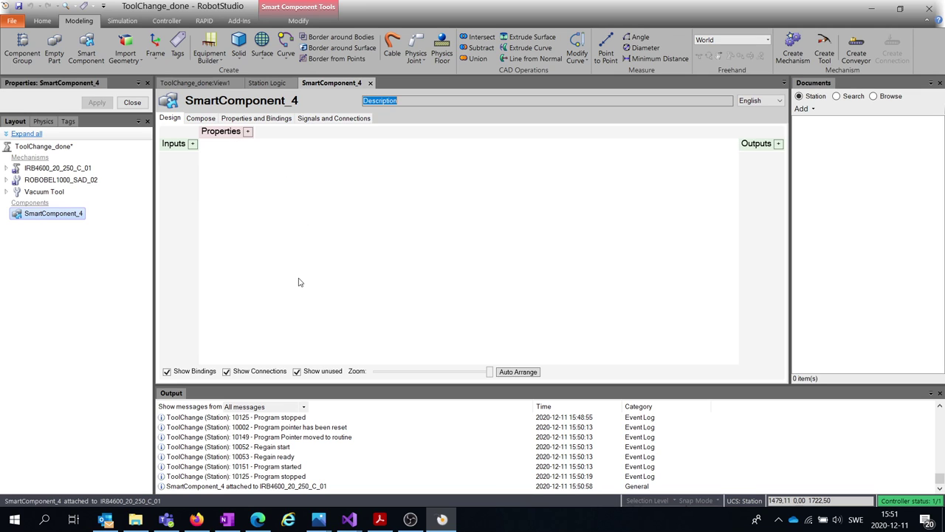
left_click(200, 119)
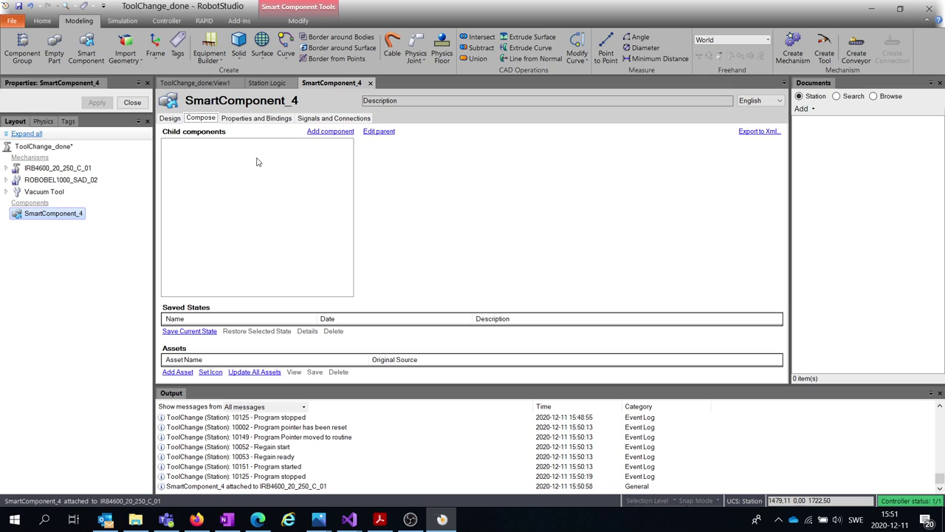
left_click(330, 133)
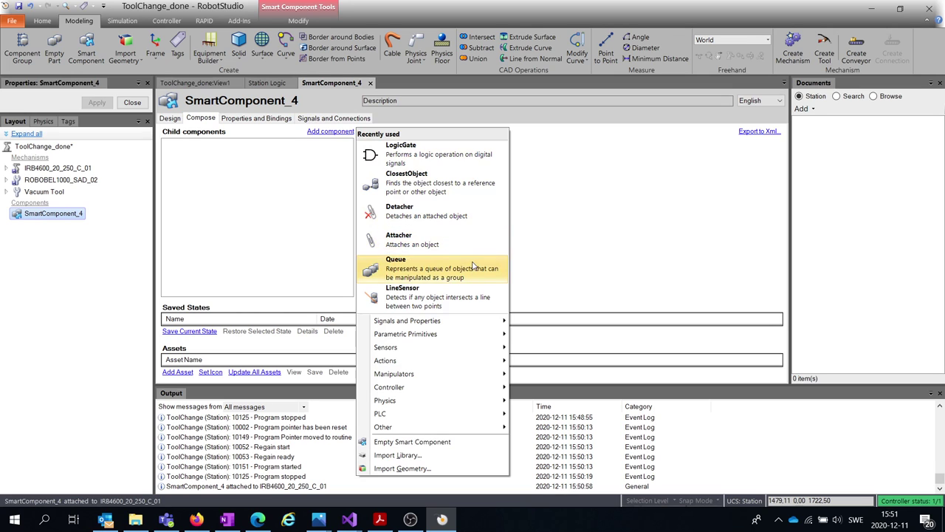
left_click(326, 143)
left_click(328, 132)
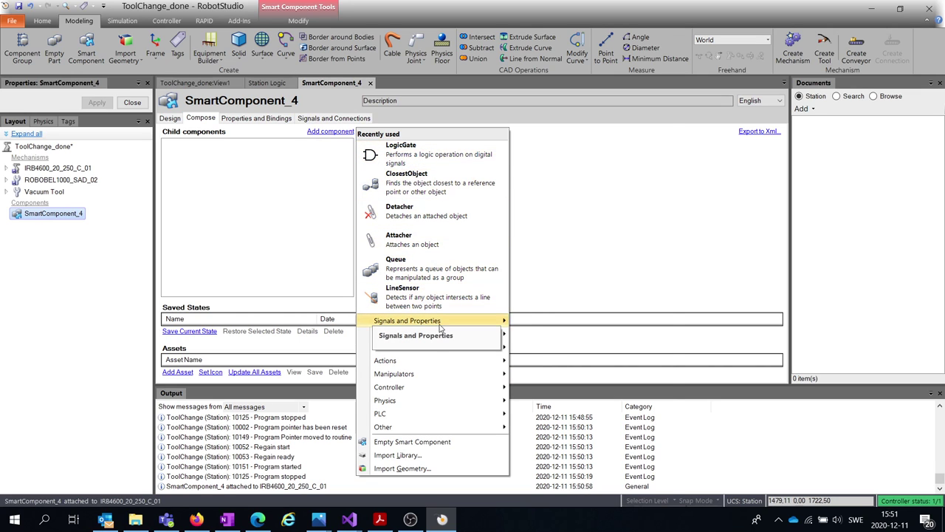
mouse_move(445, 324)
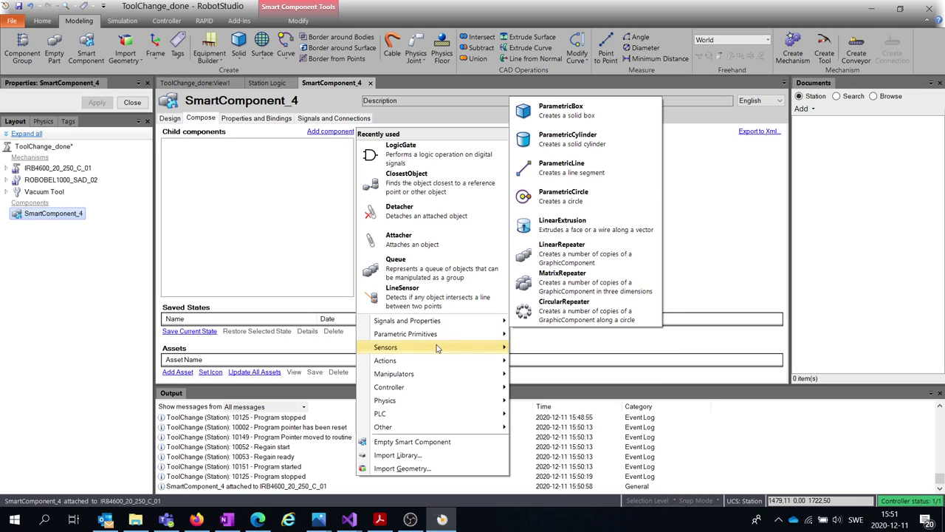
mouse_move(434, 351)
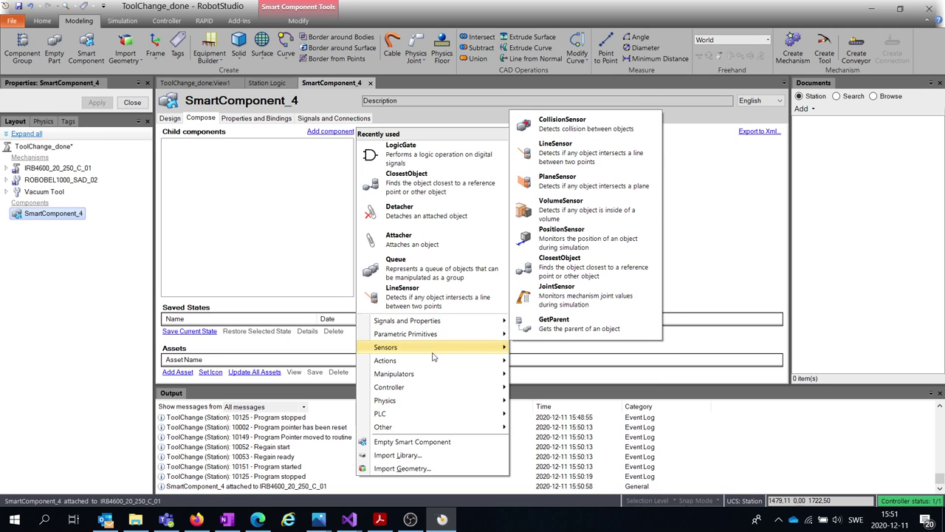
mouse_move(456, 361)
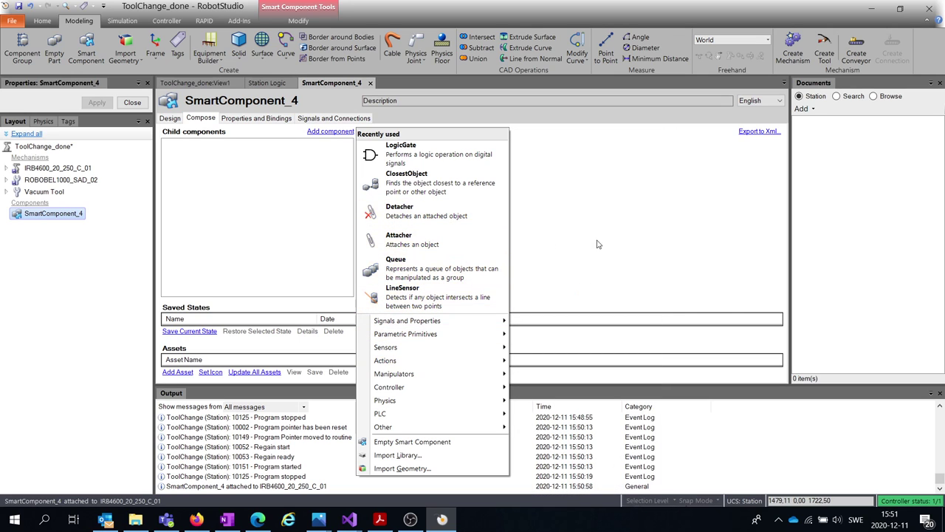
left_click(437, 245)
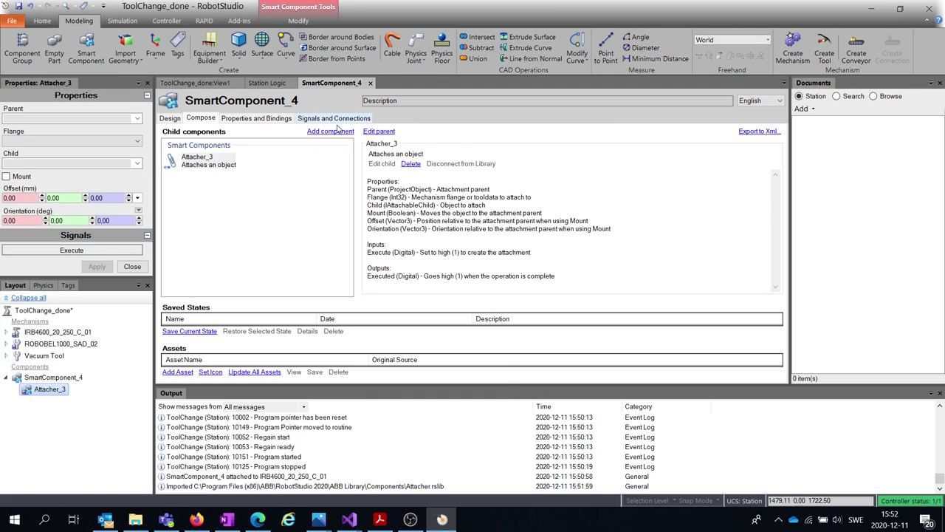
left_click(330, 130)
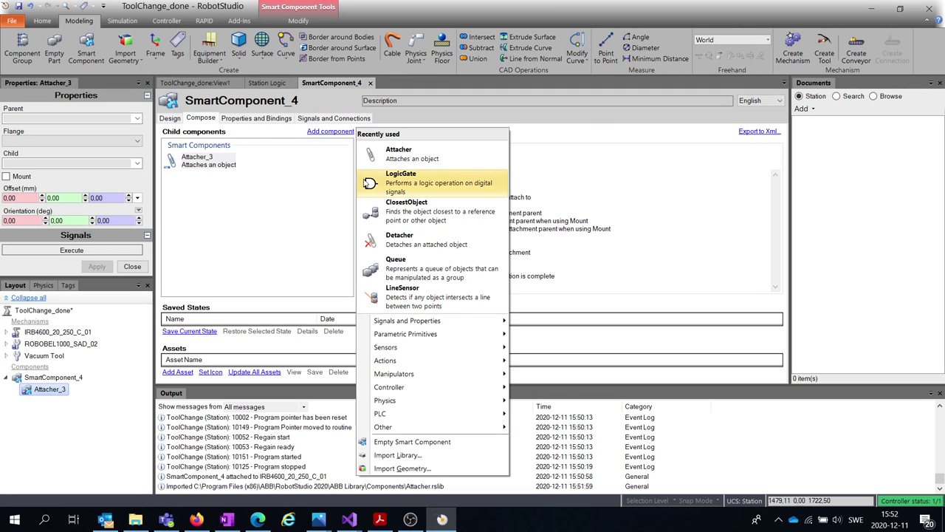
left_click(420, 240)
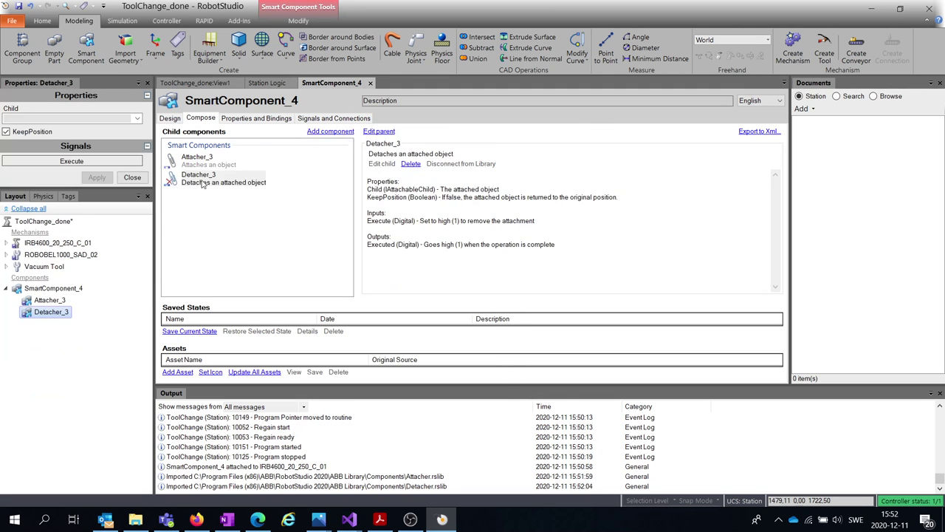
- Add a ClosestObject and a LogicGate as child components of the smart component
left_click(330, 131)
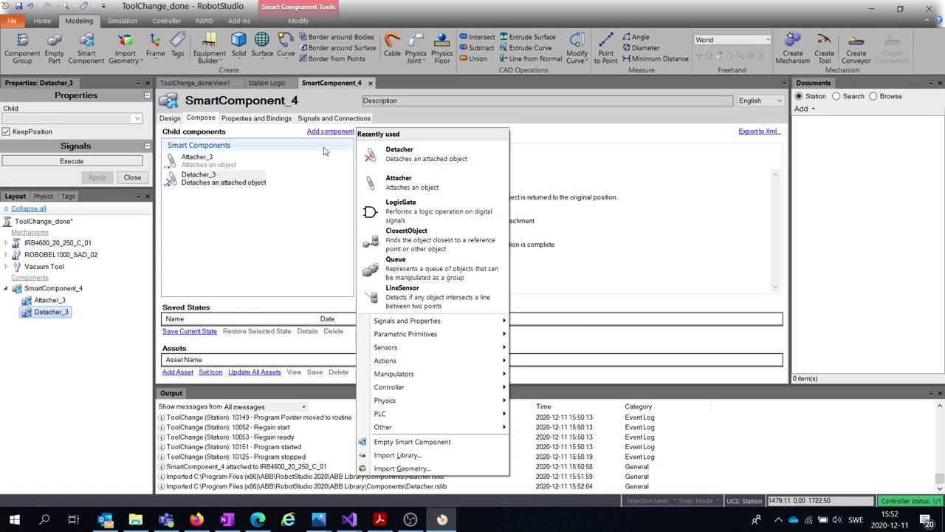
left_click(427, 241)
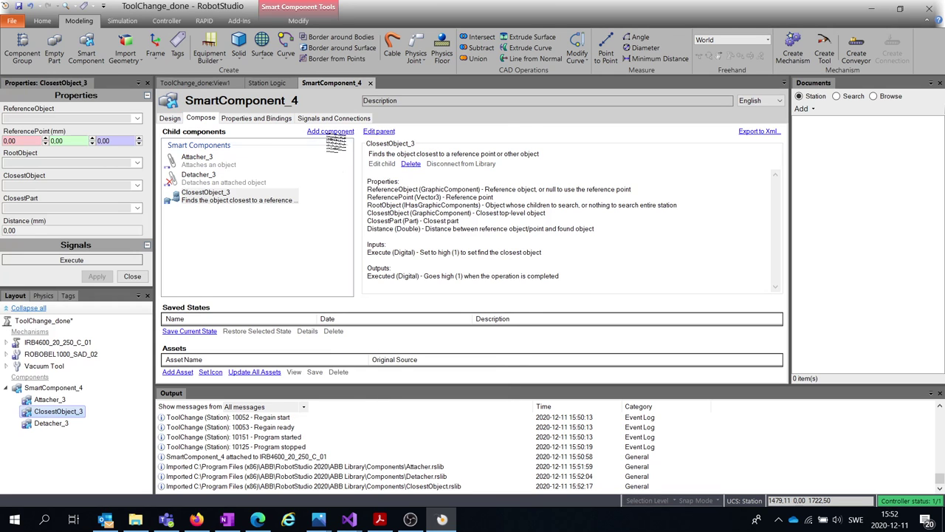
left_click(332, 136)
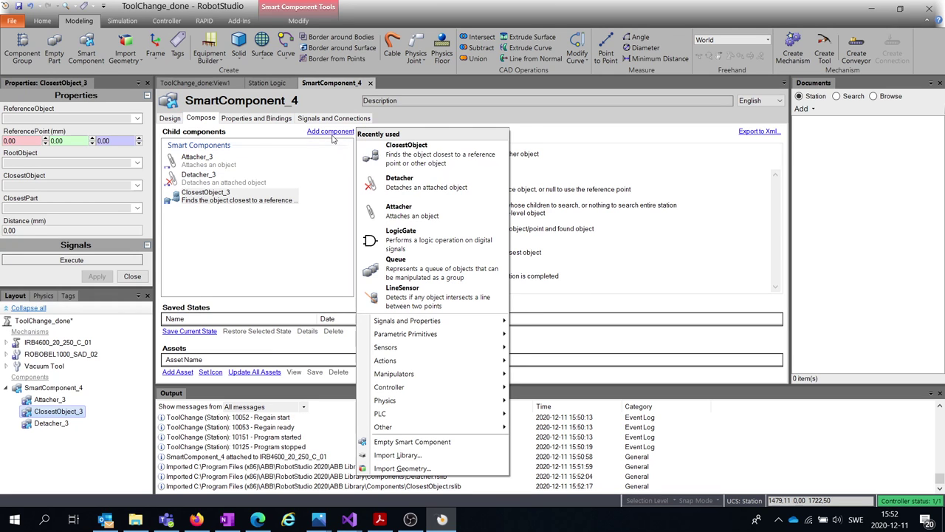
left_click(426, 244)
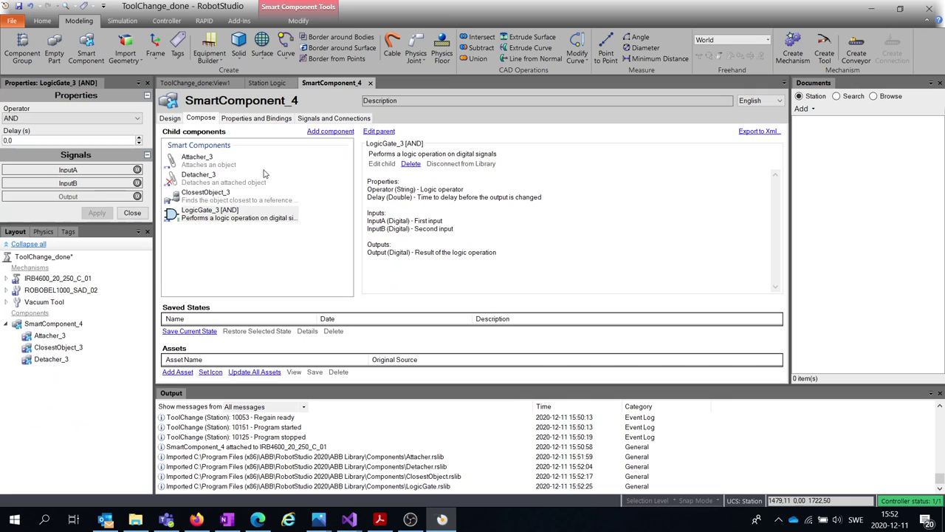
left_click(192, 159)
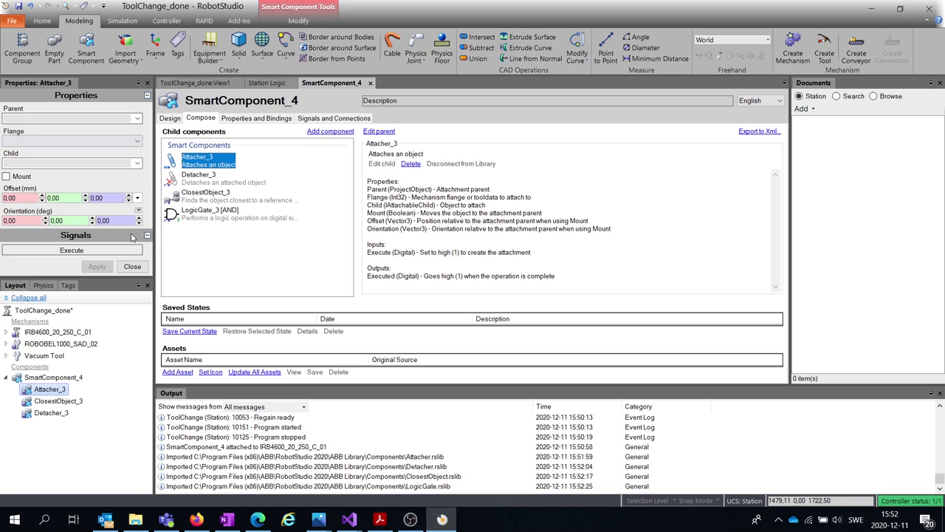
left_click(208, 178)
left_click(209, 198)
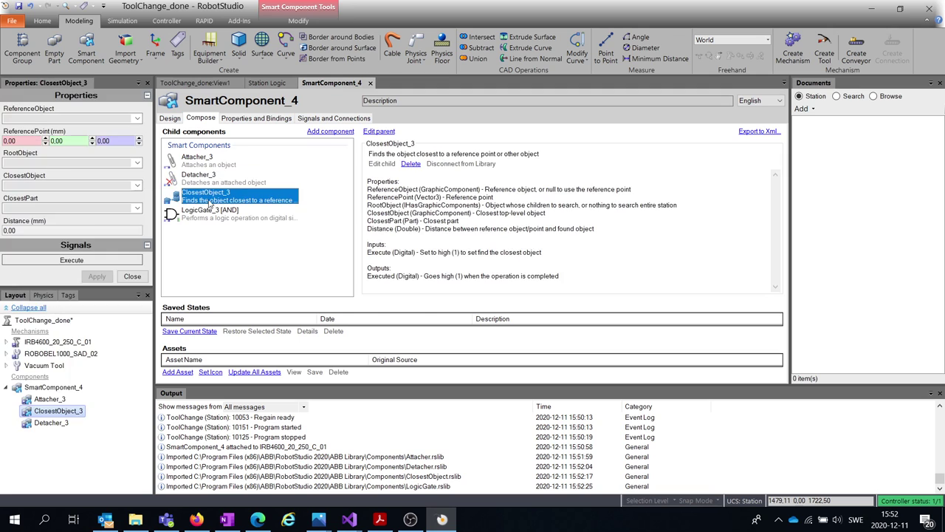
left_click(206, 213)
- Set the Attacher's parent to IRB4600_20_250_C_01 with flange wrist, leaving its child as null
left_click(194, 164)
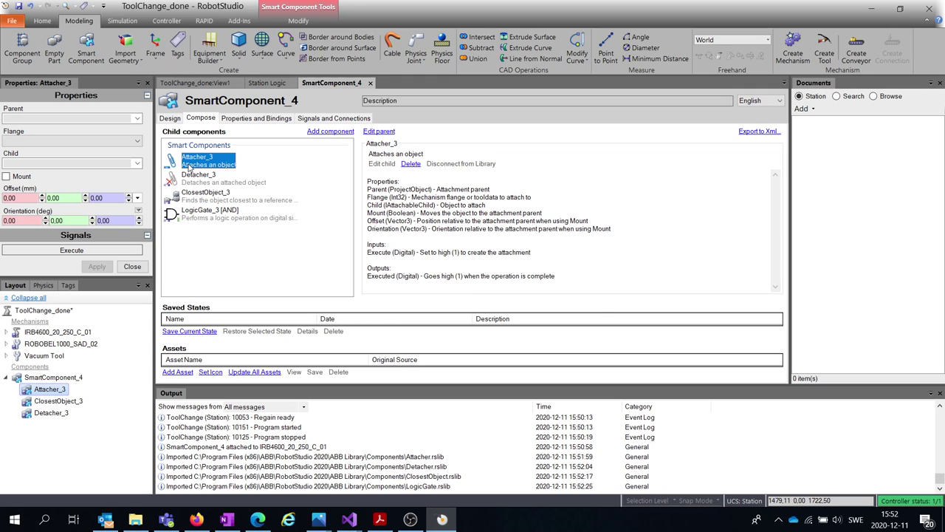
left_click(137, 120)
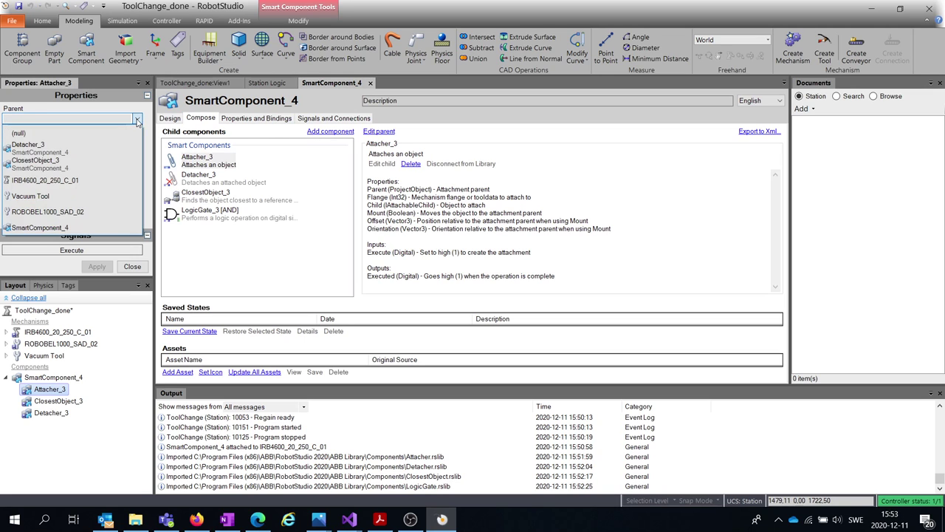
left_click(136, 121)
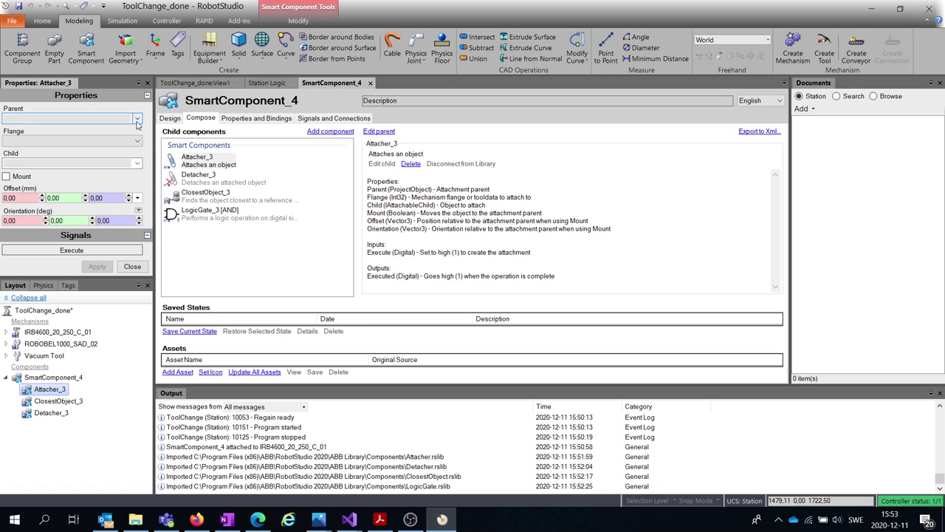
left_click(137, 119)
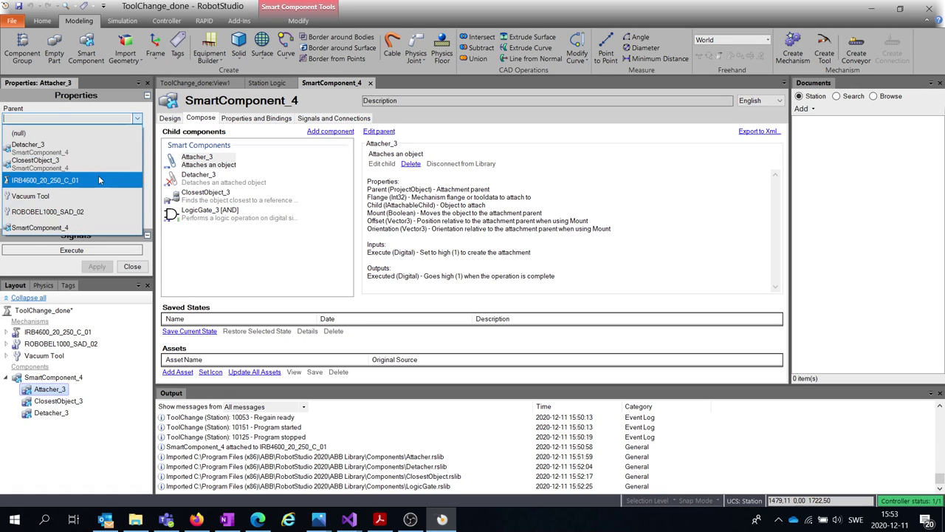
left_click(60, 184)
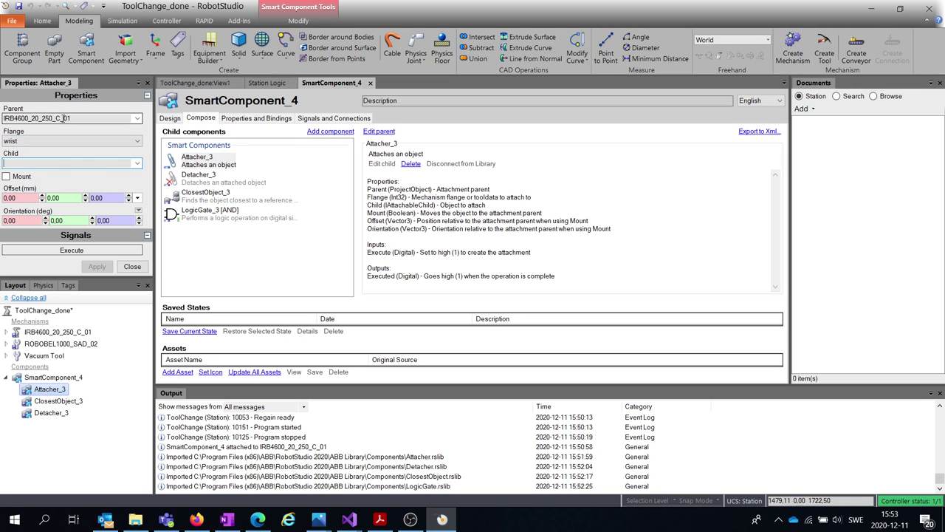
left_click(87, 141)
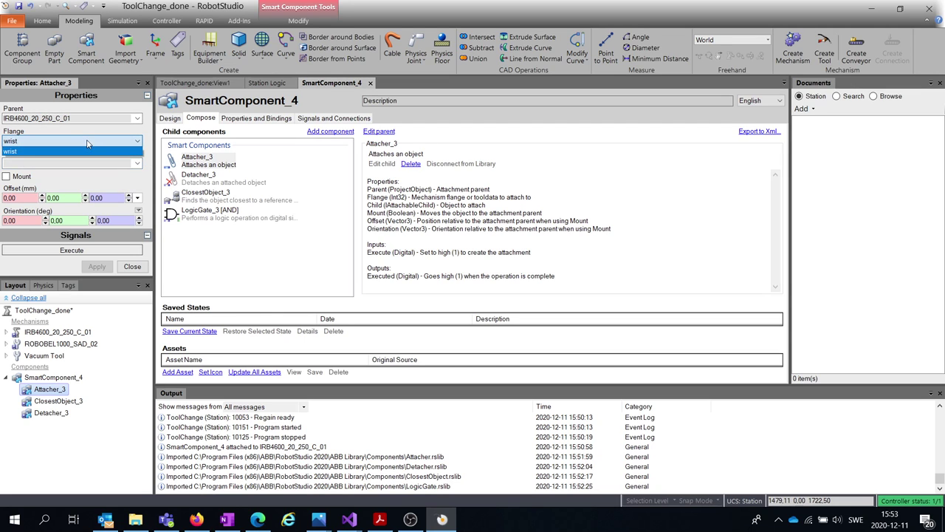
left_click(36, 143)
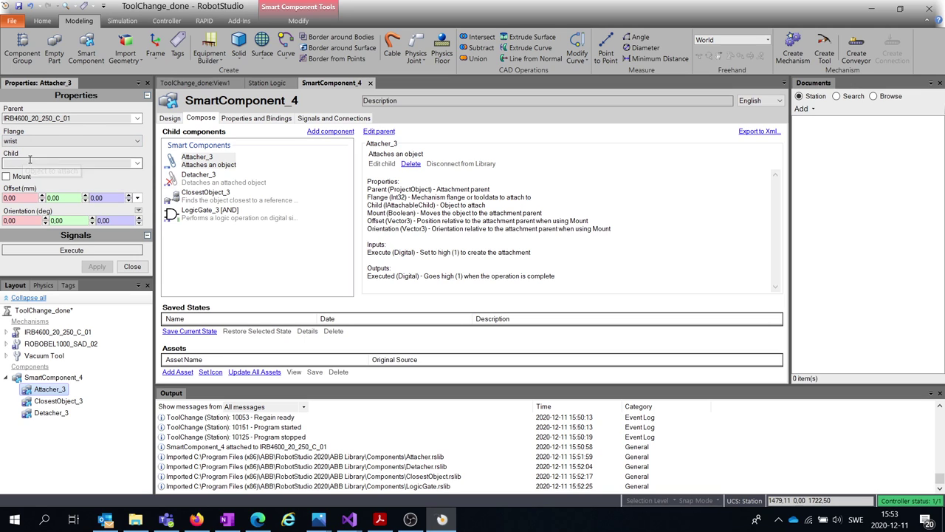
left_click(135, 164)
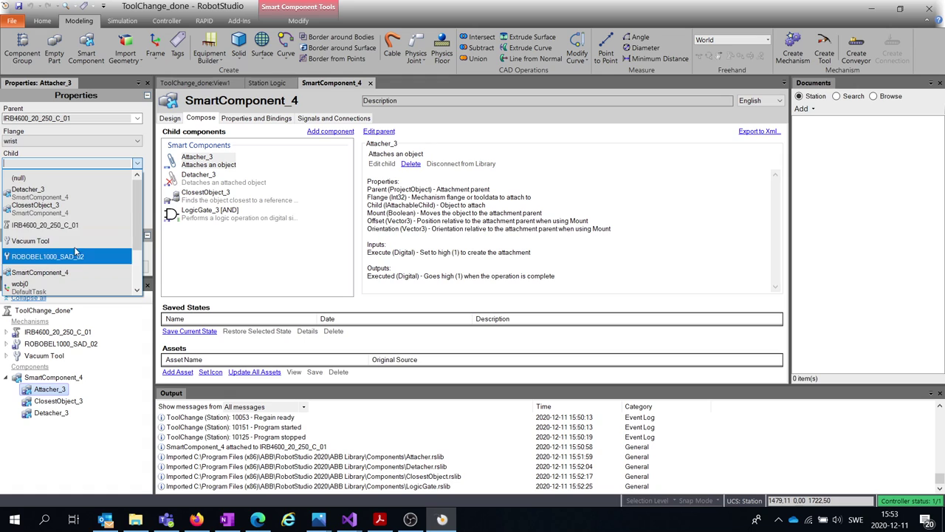
left_click(34, 176)
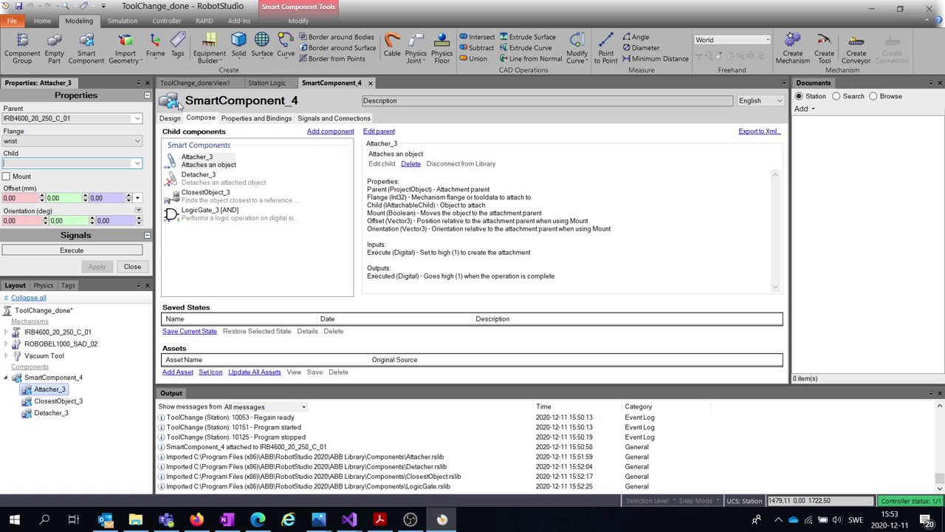
- Set the ClosestObject component's reference object to IRB4600_20_250_C_01
left_click(206, 180)
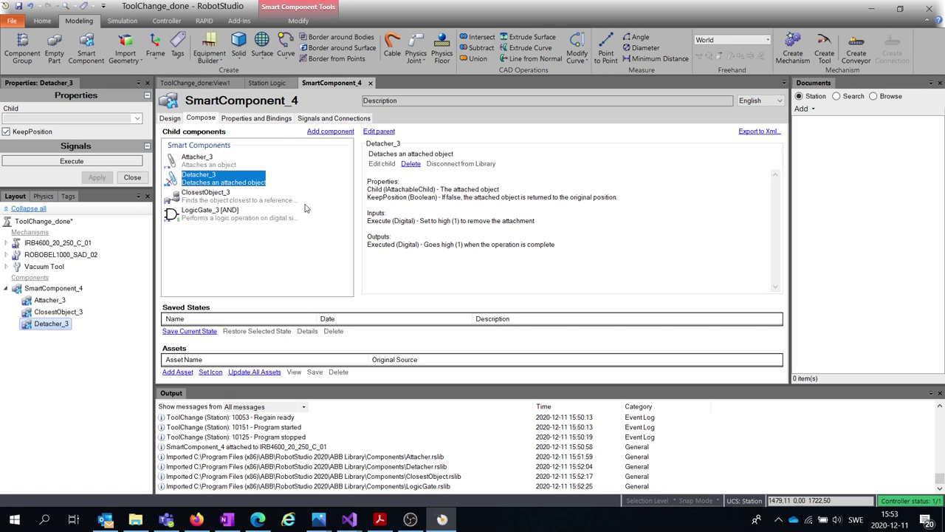
left_click(188, 198)
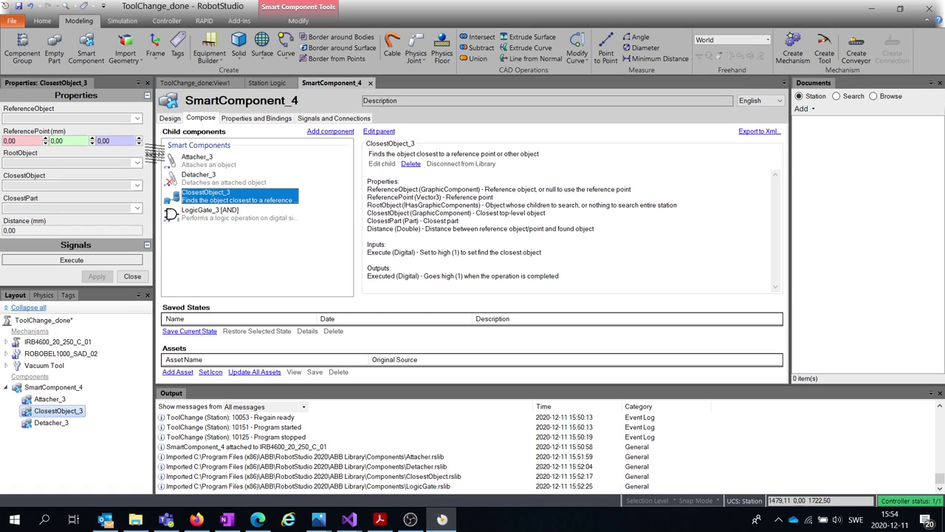
left_click(138, 119)
left_click(37, 181)
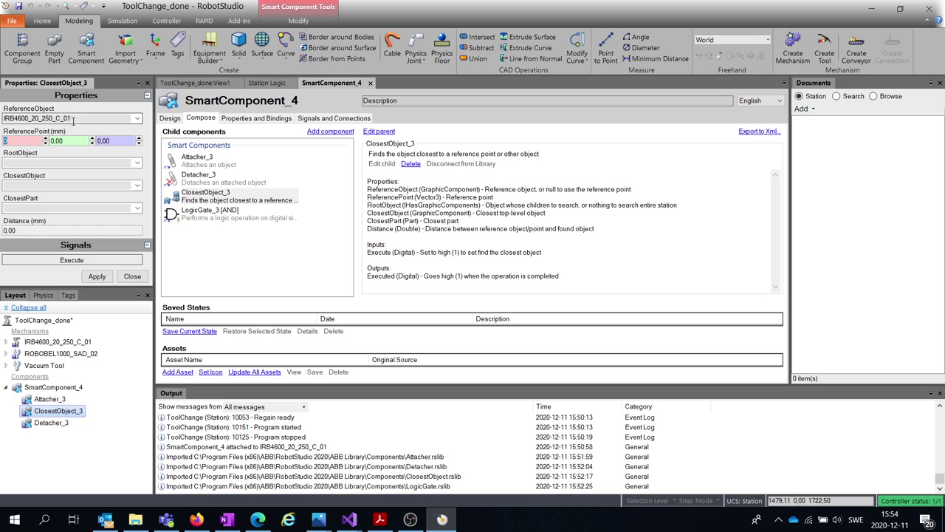
- Pick the centre of the robot's tool flange as the ClosestObject's reference point (1479.13, 696.52, 1147.33) and apply the properties
left_click(196, 83)
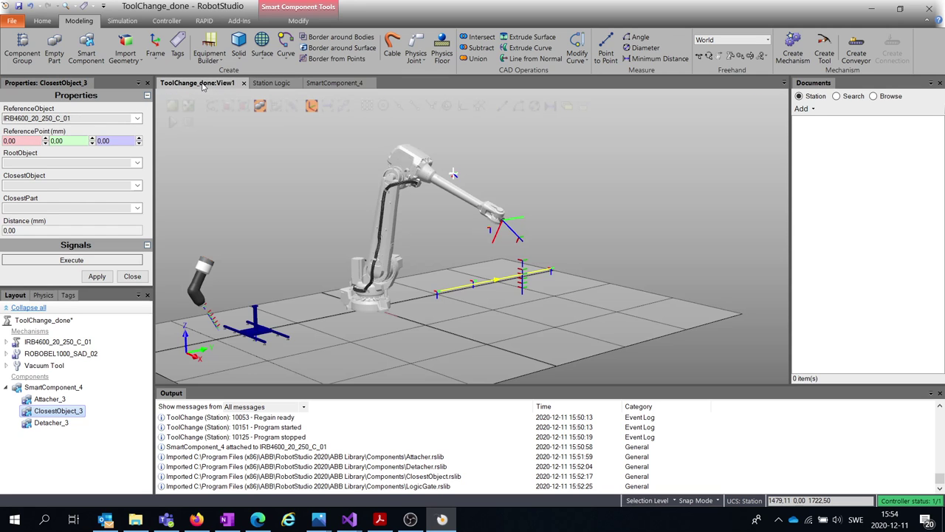
scroll(445, 200, "up", 6)
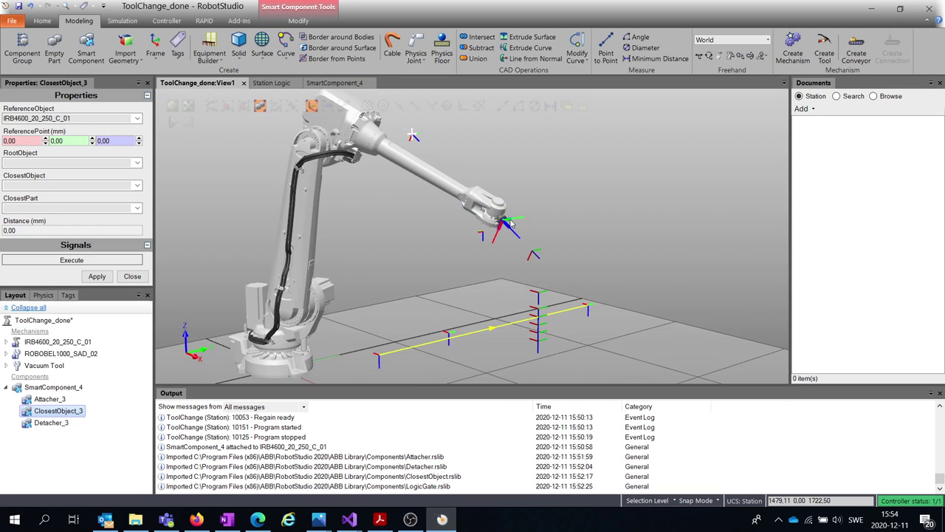
scroll(508, 225, "up", 3)
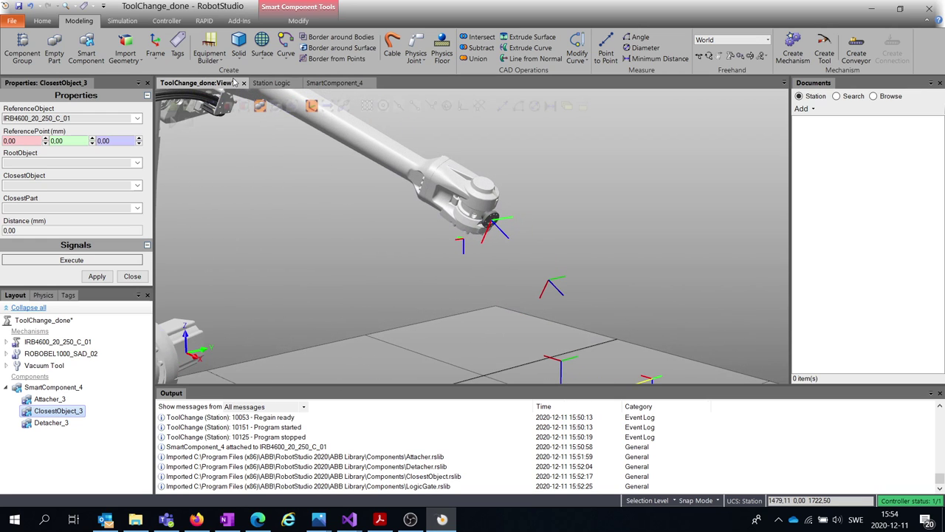
left_click(334, 83)
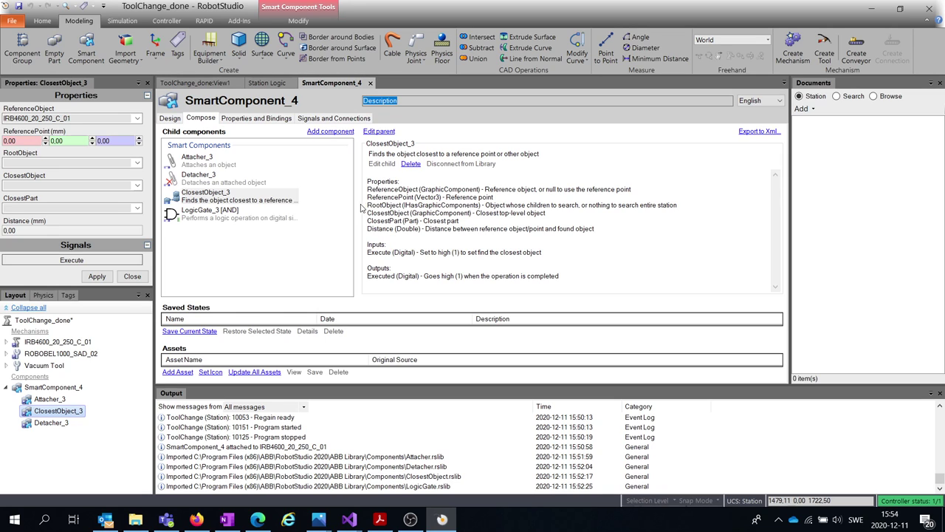
left_click(25, 138)
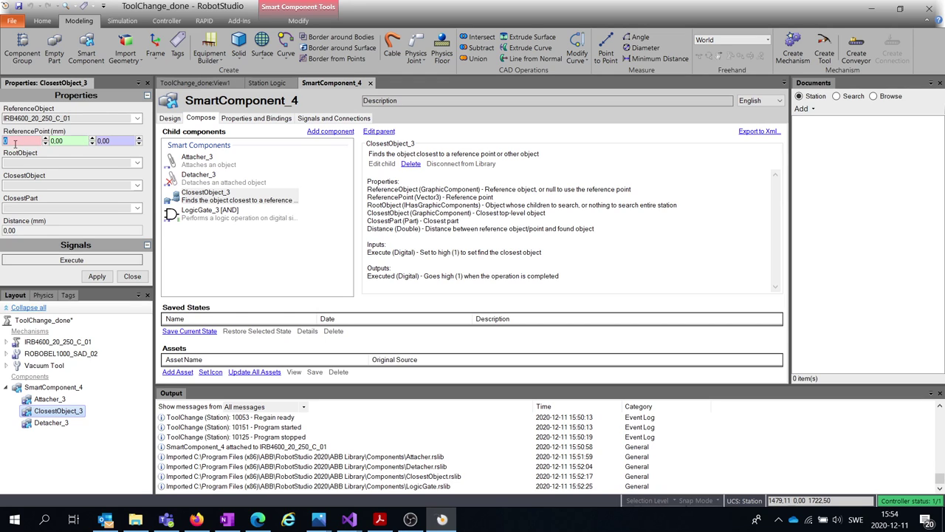
left_click(196, 83)
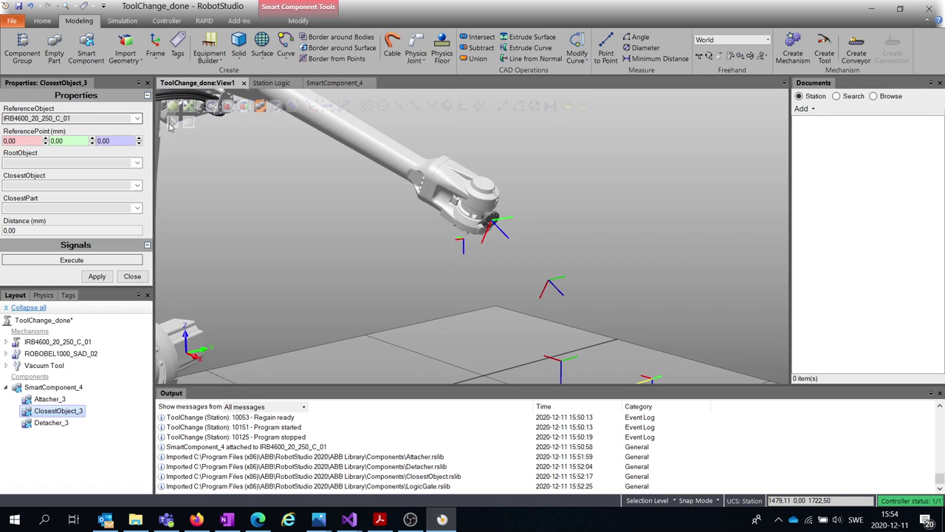
left_click(430, 194)
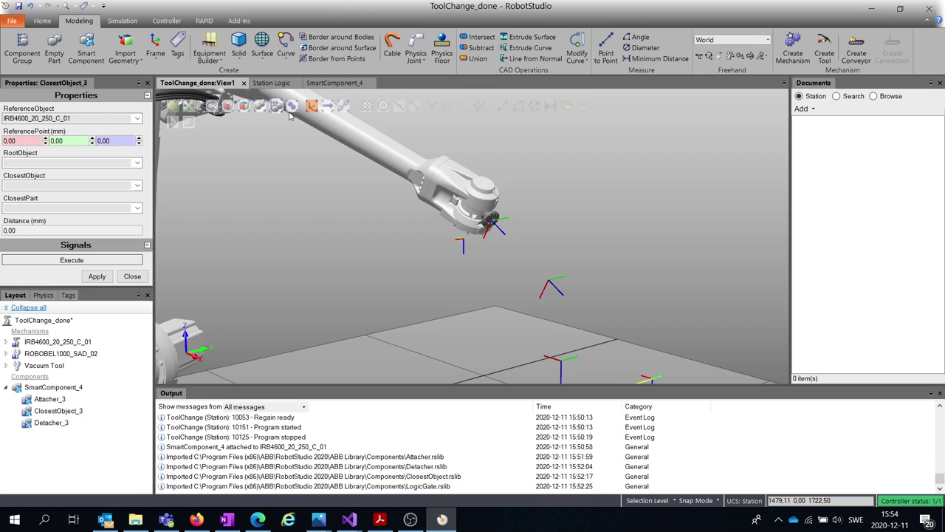
scroll(492, 224, "up", 5)
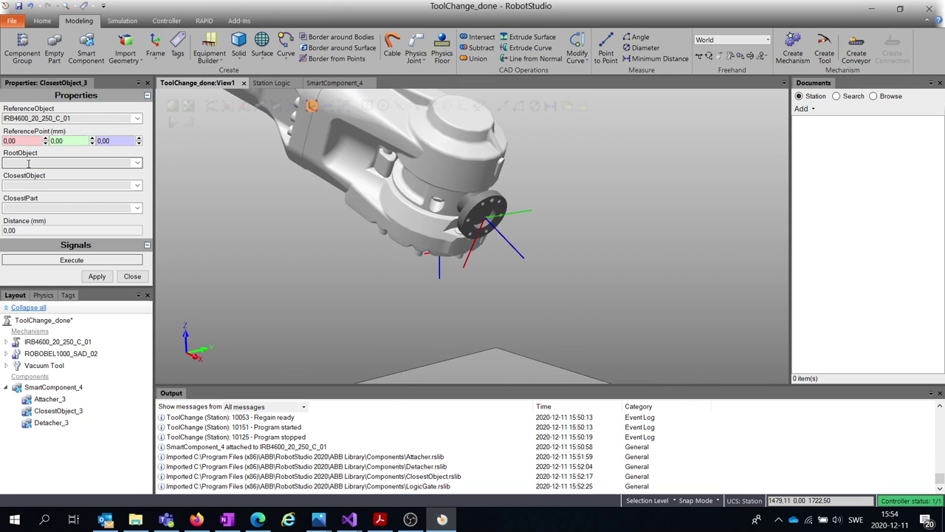
left_click(22, 140)
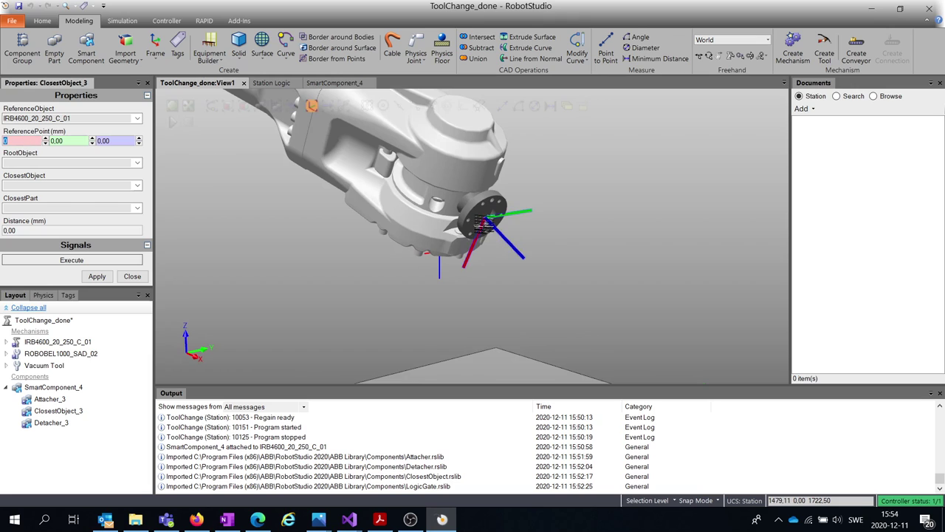
left_click(485, 218)
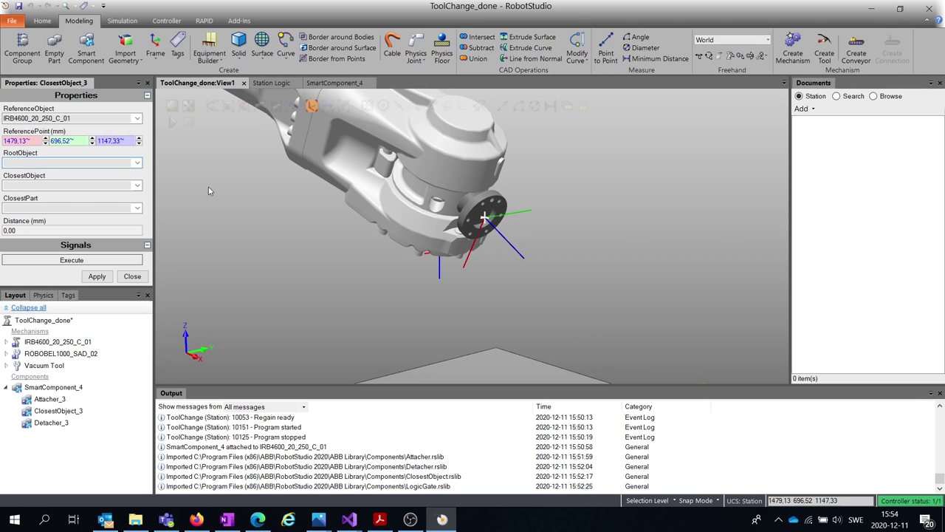
left_click(98, 276)
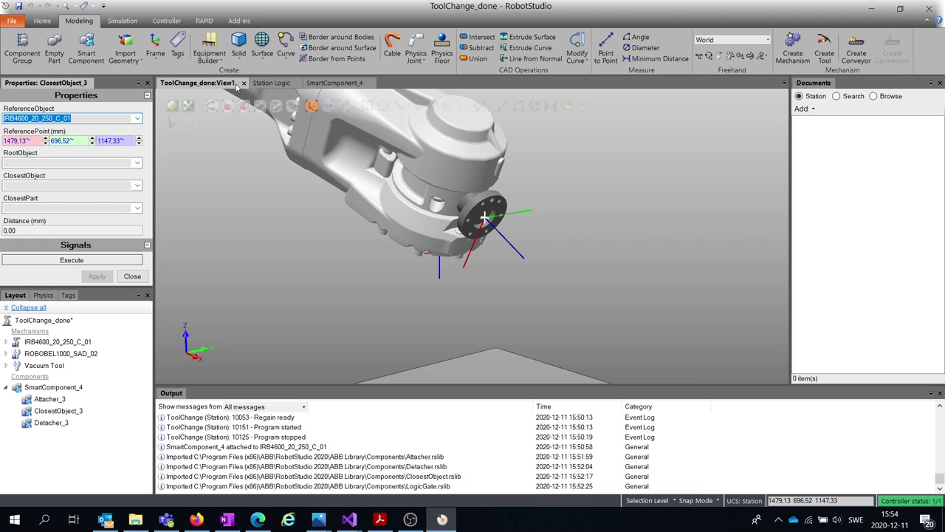
- Set the LogicGate component's operator to NOT
left_click(314, 84)
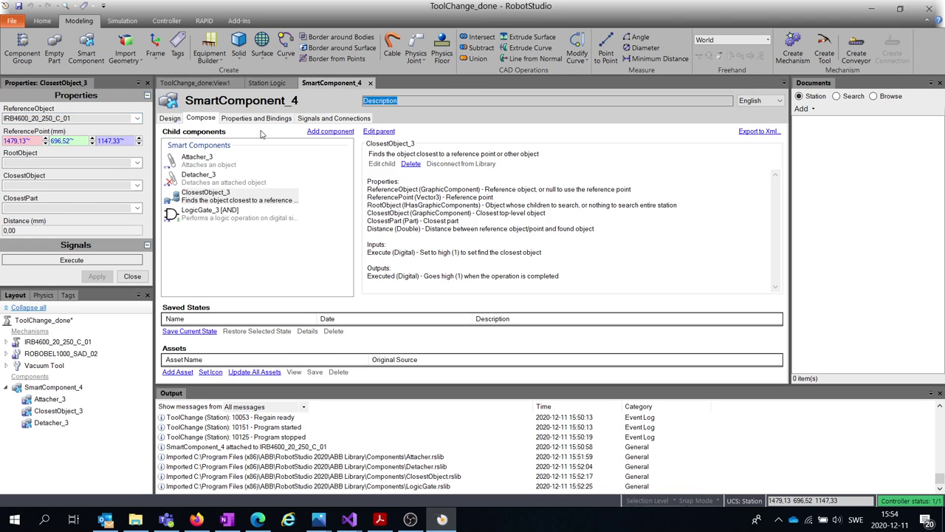
left_click(215, 214)
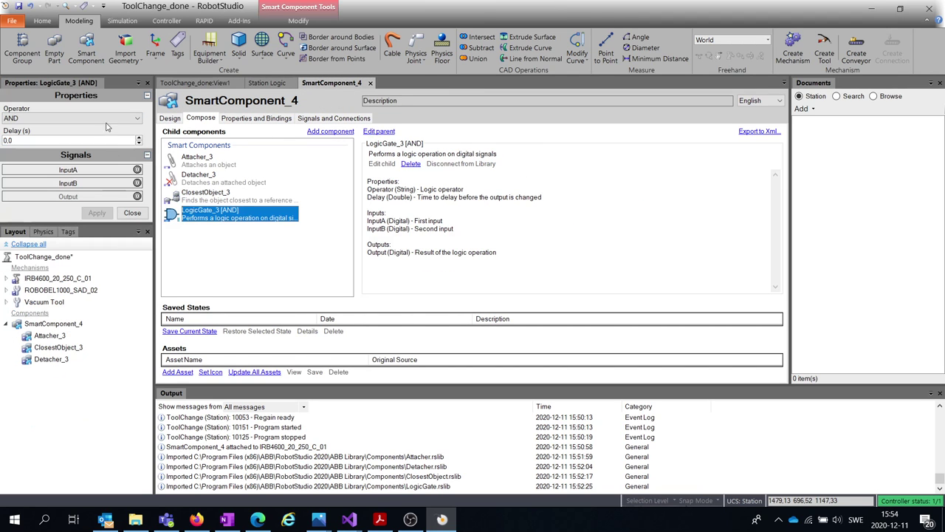
left_click(131, 119)
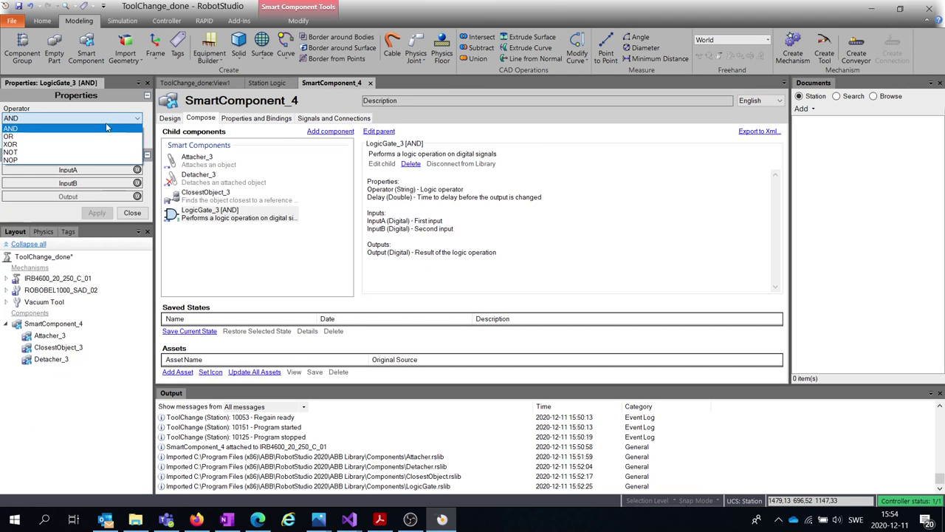
left_click(56, 153)
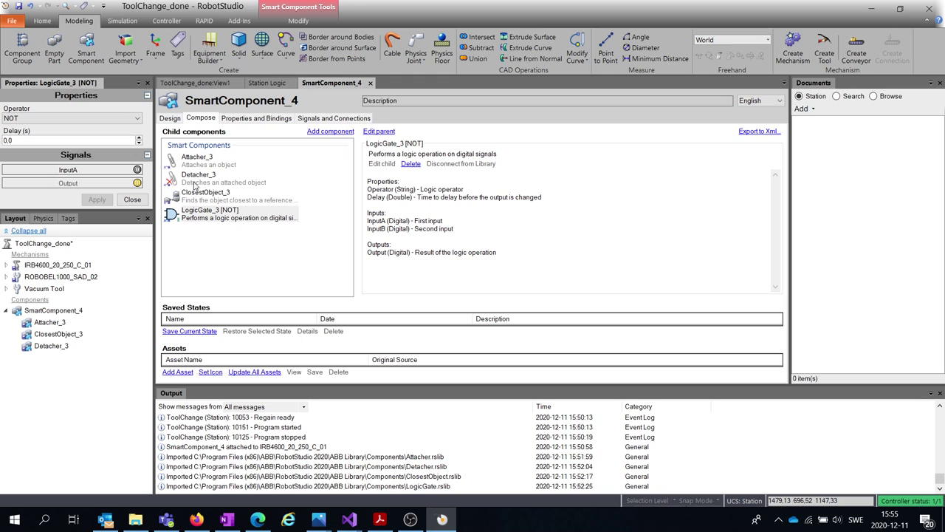
- Arrange the smart component's design diagram with ClosestObject left of Attacher in the upper row and LogicGate left of Detacher beneath them
left_click(170, 118)
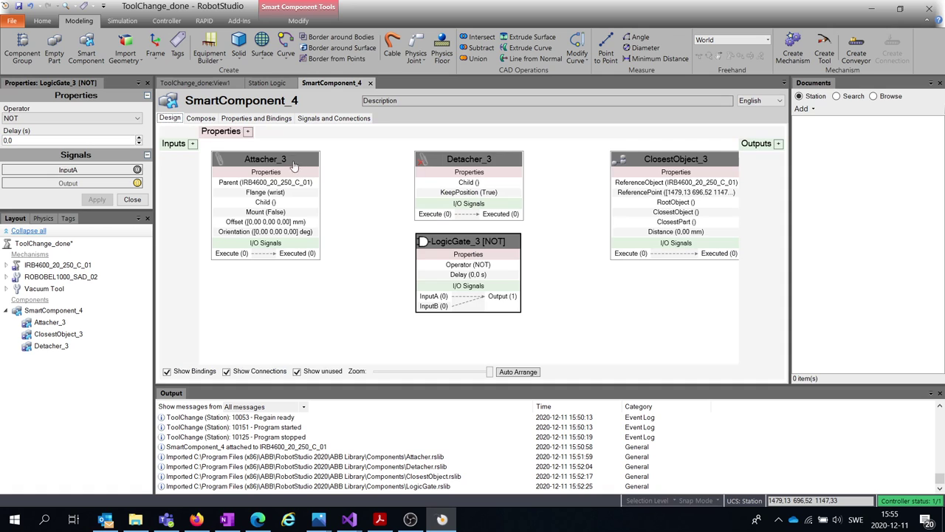
left_click_drag(293, 162, 318, 165)
scroll(454, 205, "down", 1)
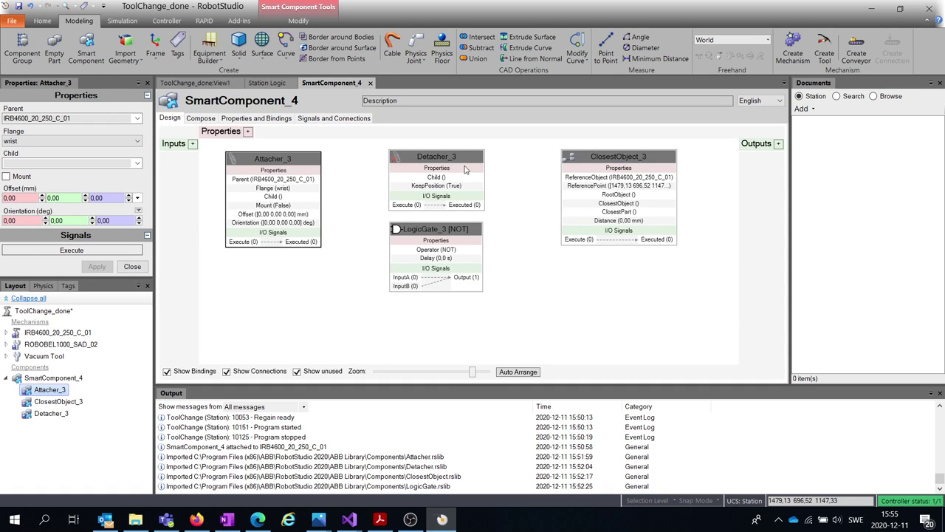
scroll(503, 217, "down", 2)
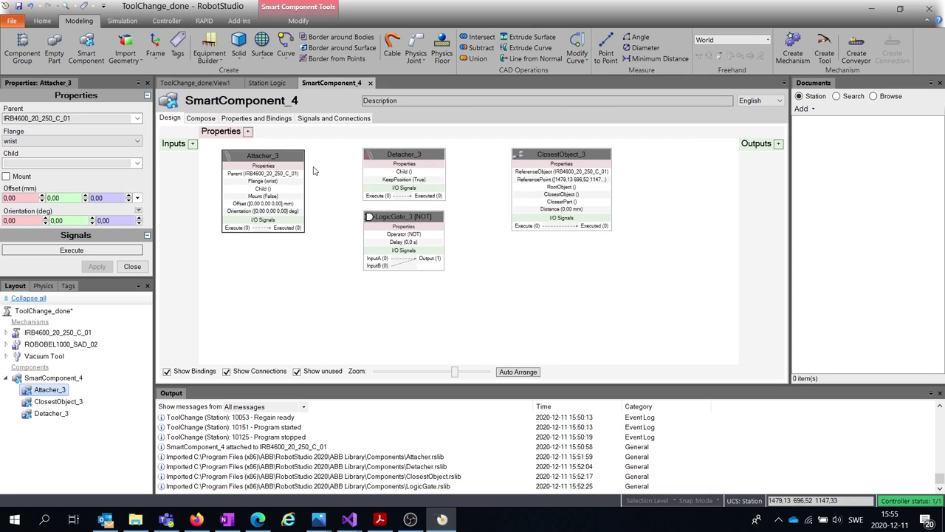
left_click_drag(271, 158, 524, 232)
left_click_drag(561, 160, 316, 166)
left_click_drag(426, 157, 450, 288)
left_click_drag(412, 217, 324, 278)
left_click_drag(494, 231, 455, 164)
left_click_drag(432, 286, 469, 285)
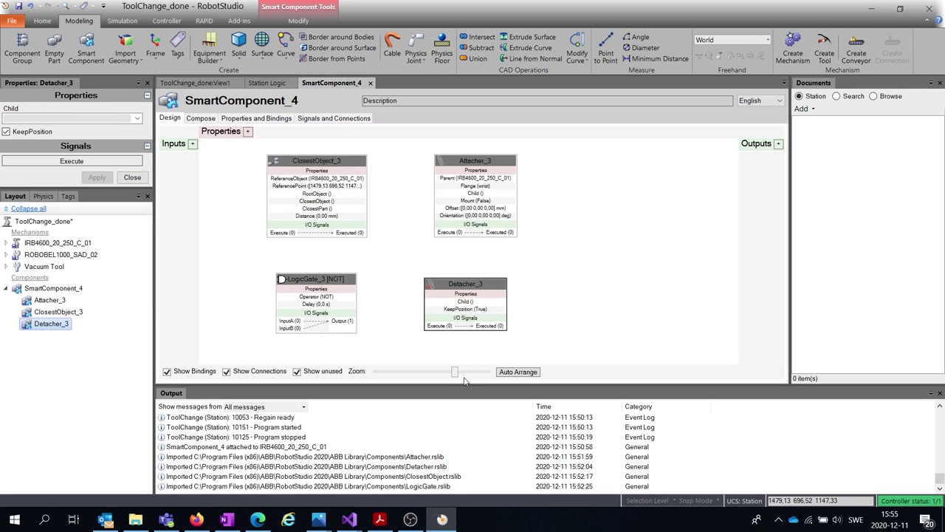
left_click_drag(458, 377, 485, 377)
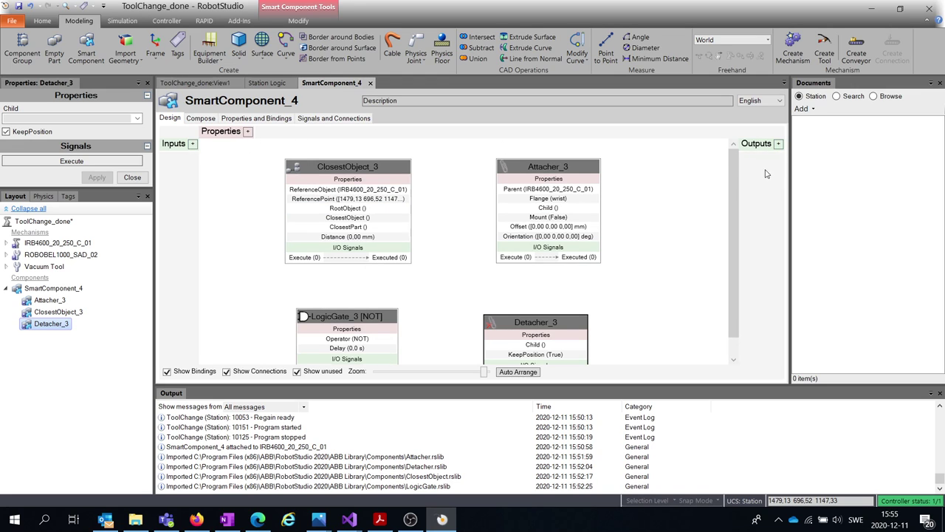
- Add a digital input signal named diAttachTool to the smart component
left_click(192, 145)
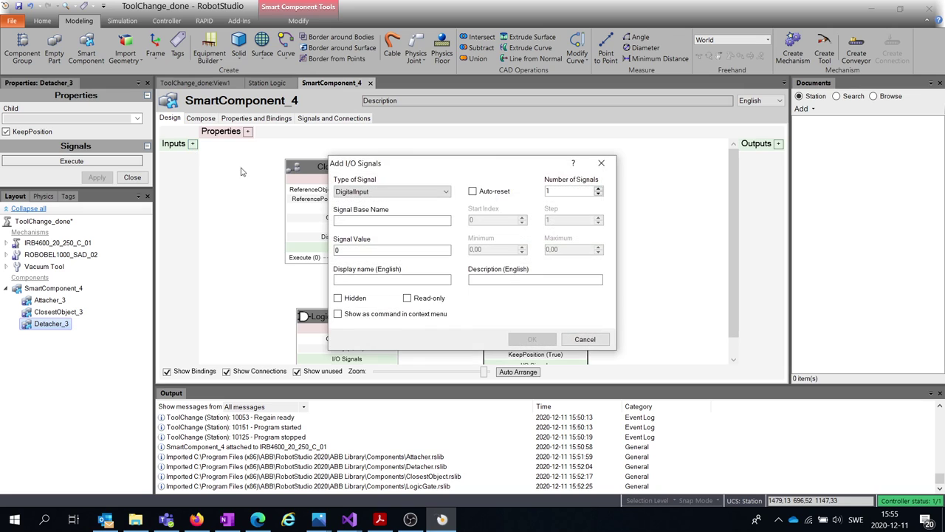
left_click(380, 223)
type("diAttachTool")
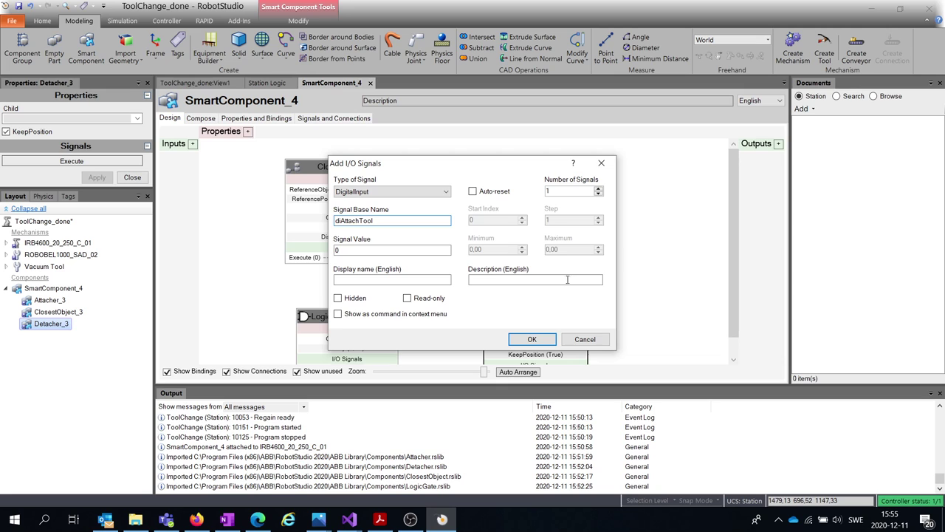
left_click(532, 339)
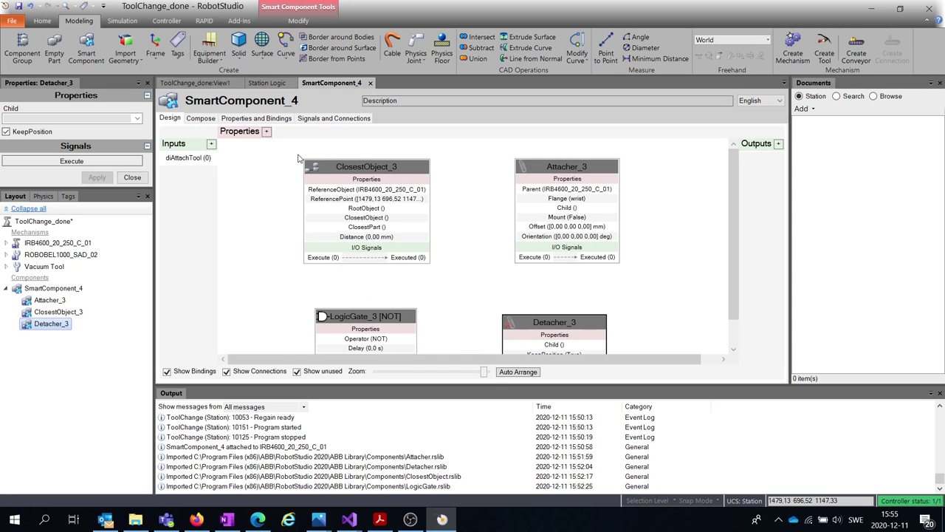
- Connect the diAttachTool input to the Execute signal of ClosestObject_3
scroll(299, 158, "down", 2)
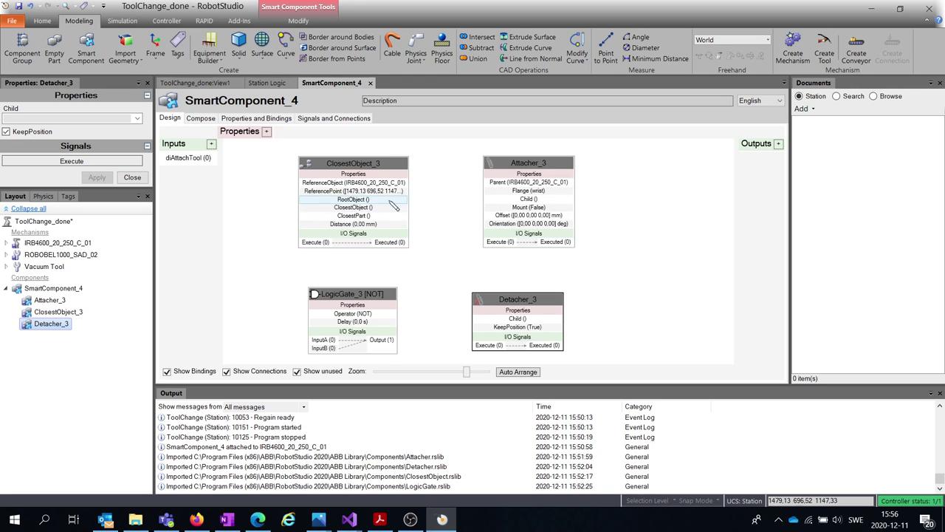
left_click_drag(209, 163, 277, 162)
mouse_move(278, 190)
left_mouse_down()
mouse_move(289, 230)
mouse_move(318, 249)
left_mouse_up()
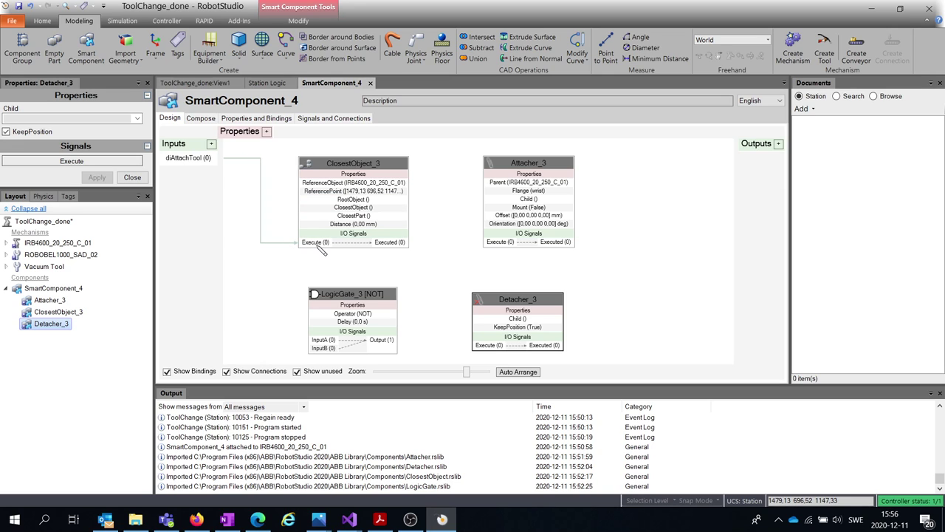
mouse_move(319, 250)
left_mouse_down()
mouse_move(270, 235)
mouse_move(315, 245)
left_mouse_up()
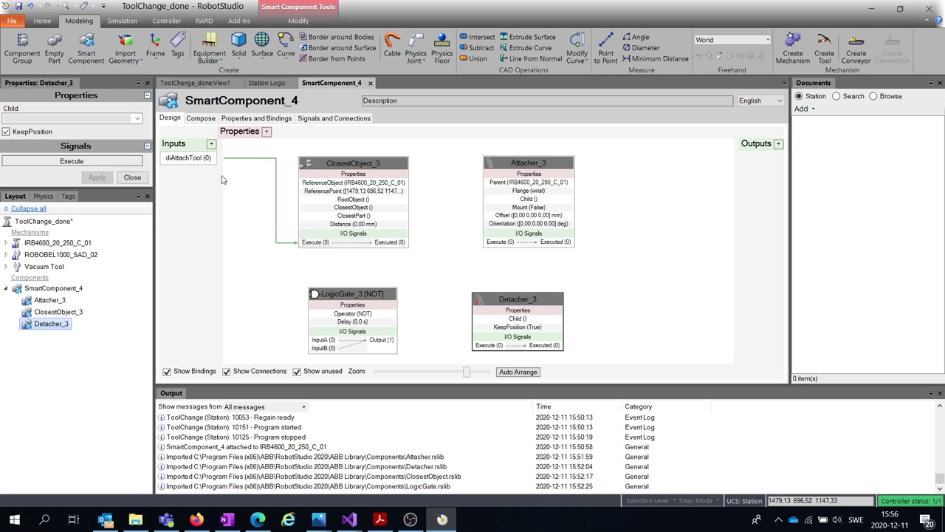
left_click_drag(325, 166, 328, 162)
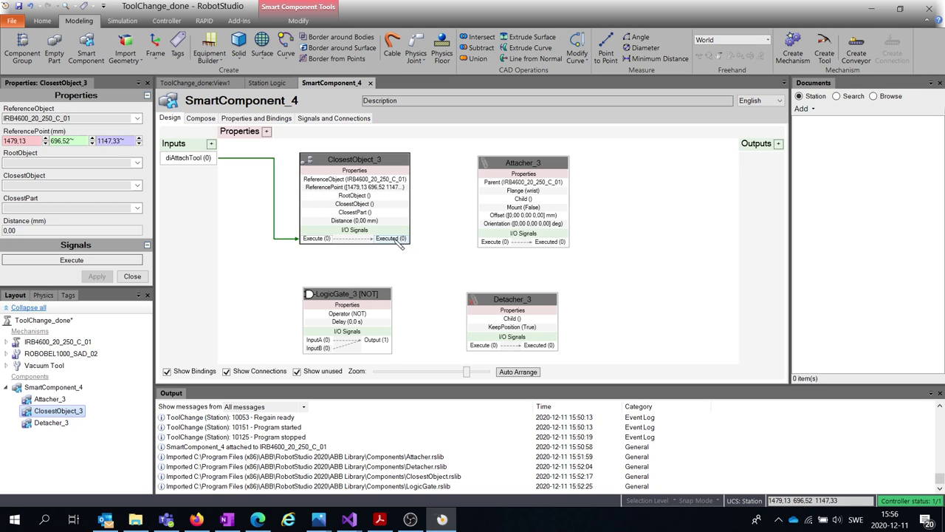
- Connect ClosestObject_3's Executed signal to Attacher_3's Execute, and bind its ClosestObject property to Attacher_3's Child
left_click_drag(399, 239, 500, 240)
mouse_move(524, 163)
left_mouse_down()
mouse_move(454, 163)
mouse_move(508, 171)
left_mouse_up()
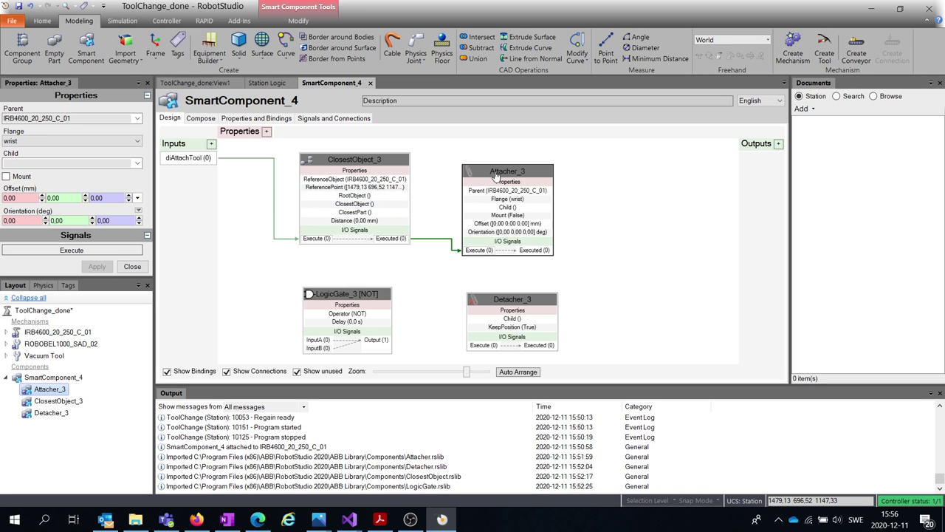
left_click_drag(495, 175, 497, 176)
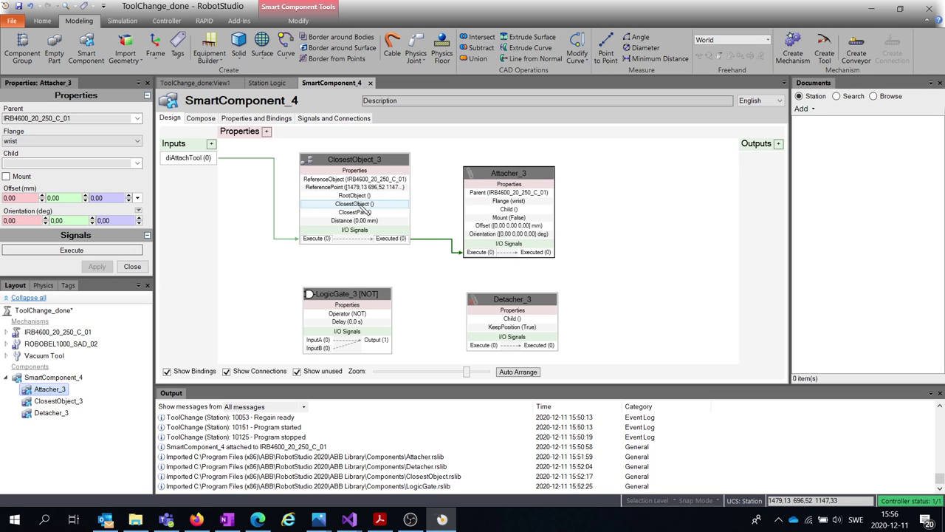
left_click_drag(401, 207, 504, 186)
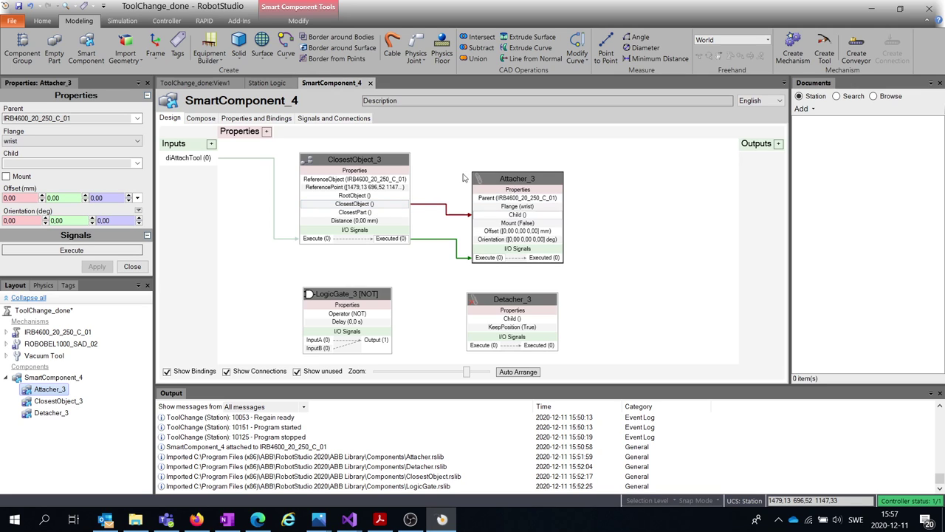
- Connect diAttachTool to InputA of the NOT gate, and the gate's Output to Detacher_3's Execute signal
left_click_drag(378, 293, 384, 281)
left_click_drag(539, 183, 543, 178)
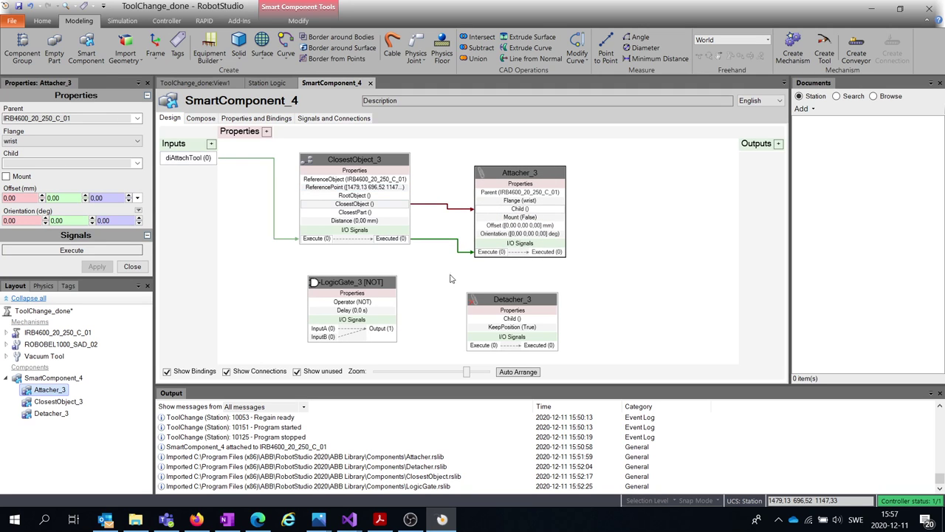
left_click_drag(508, 305, 510, 300)
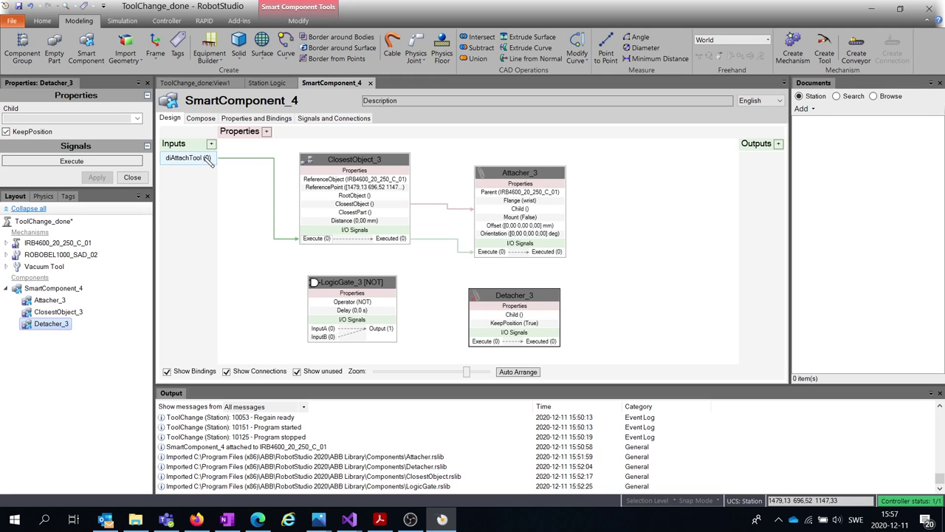
left_click_drag(211, 163, 316, 328)
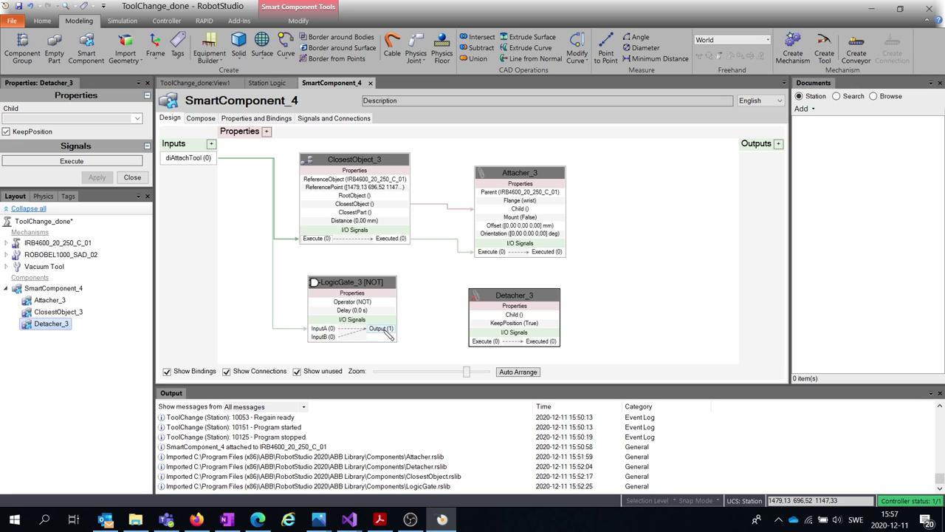
left_click_drag(390, 330, 483, 342)
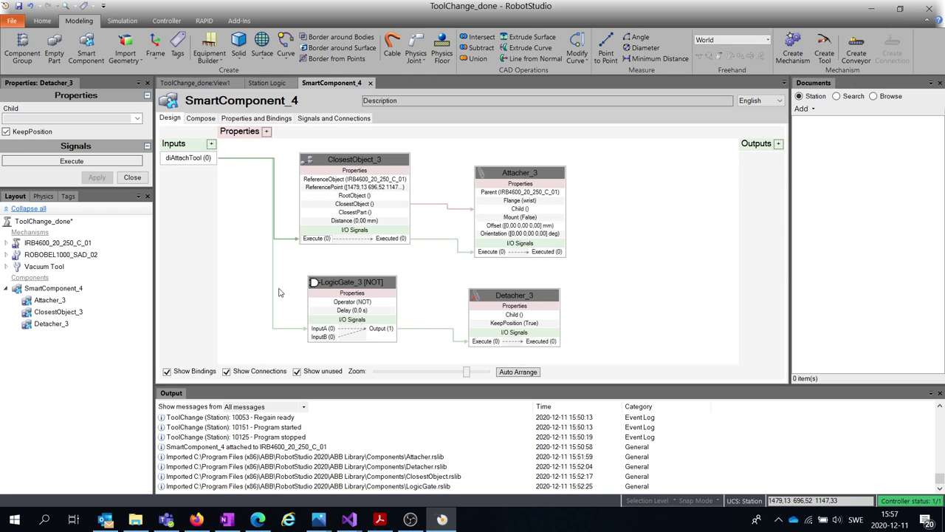
- Bind Attacher_3's Child property to Detacher_3's Child and move the Detacher block below and to the right of the Attacher
left_click_drag(526, 298, 539, 296)
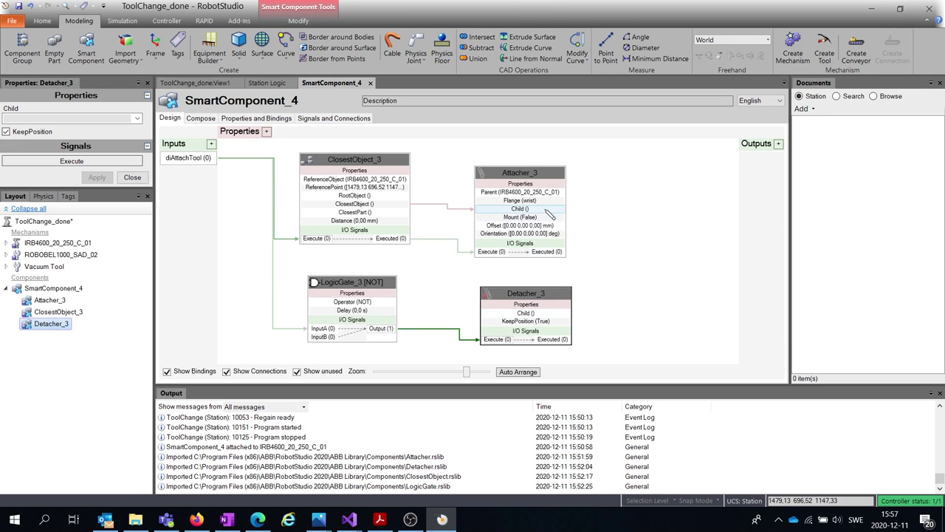
mouse_move(541, 213)
left_mouse_down()
mouse_move(565, 205)
mouse_move(559, 264)
mouse_move(495, 285)
mouse_move(483, 309)
mouse_move(491, 319)
mouse_move(593, 291)
left_mouse_up()
left_click(558, 297)
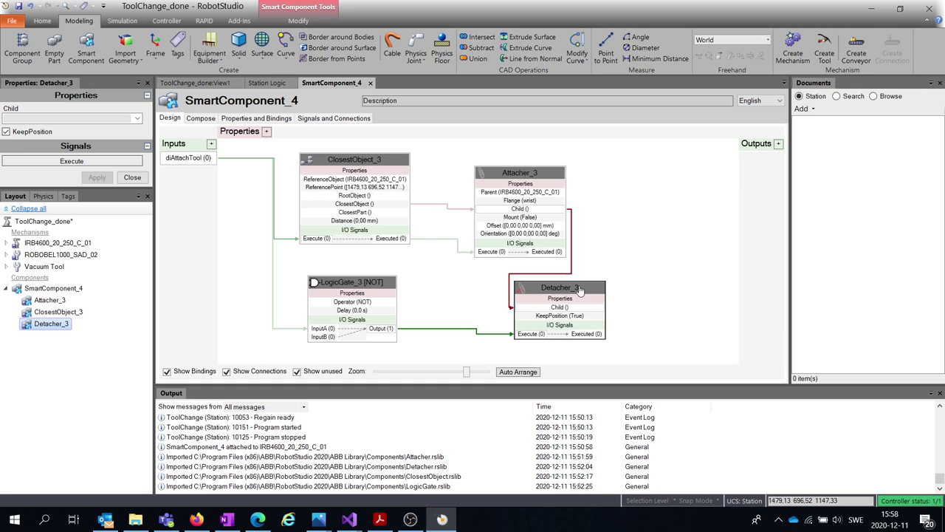
left_click_drag(583, 288, 592, 287)
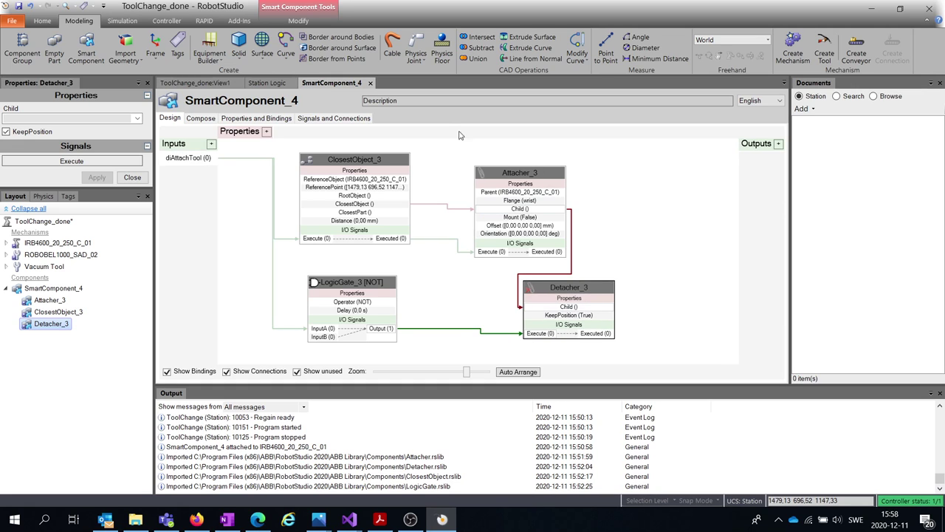
left_click(273, 186)
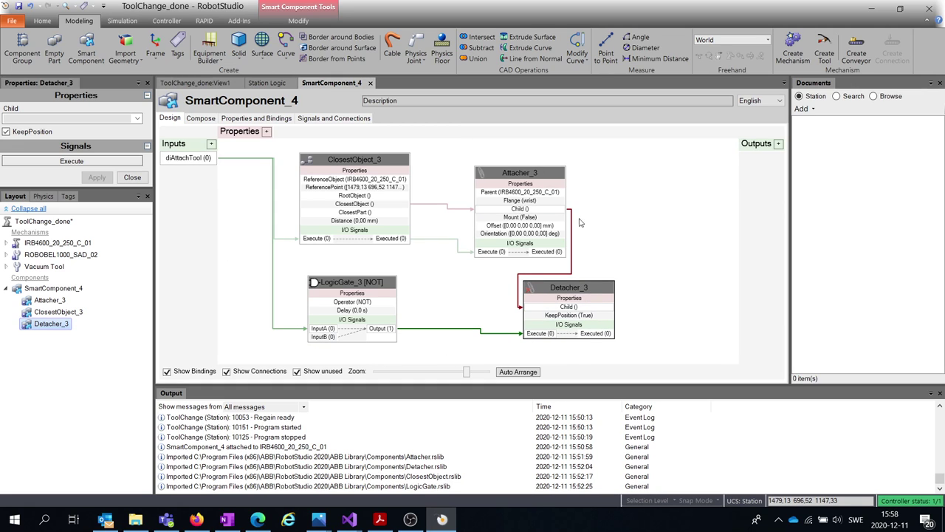
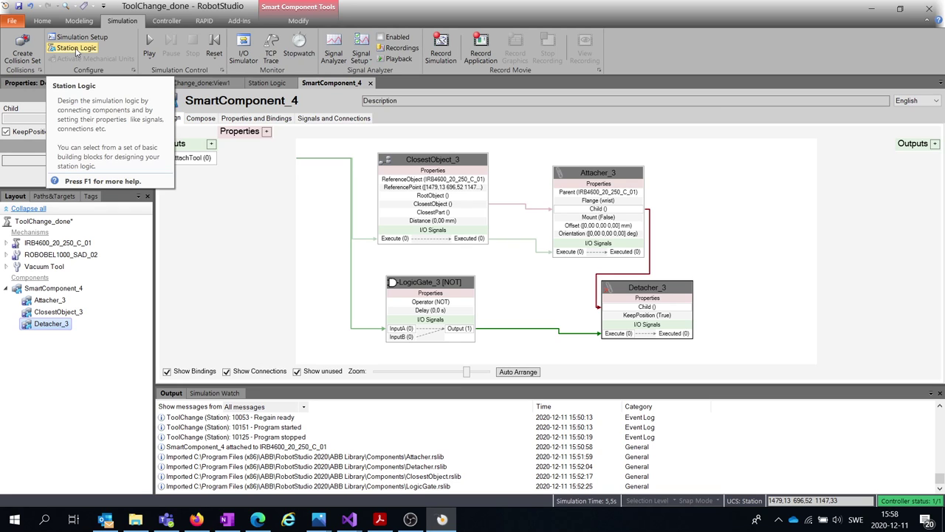
- Open the station logic and arrange the ToolChange controller block beside SmartComponent_4, on its left
left_click(76, 49)
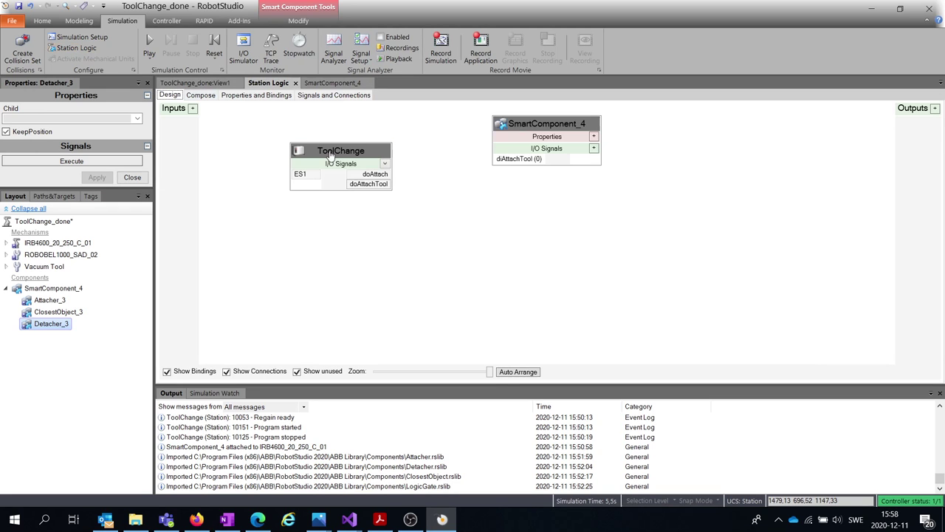
left_click_drag(330, 153, 305, 157)
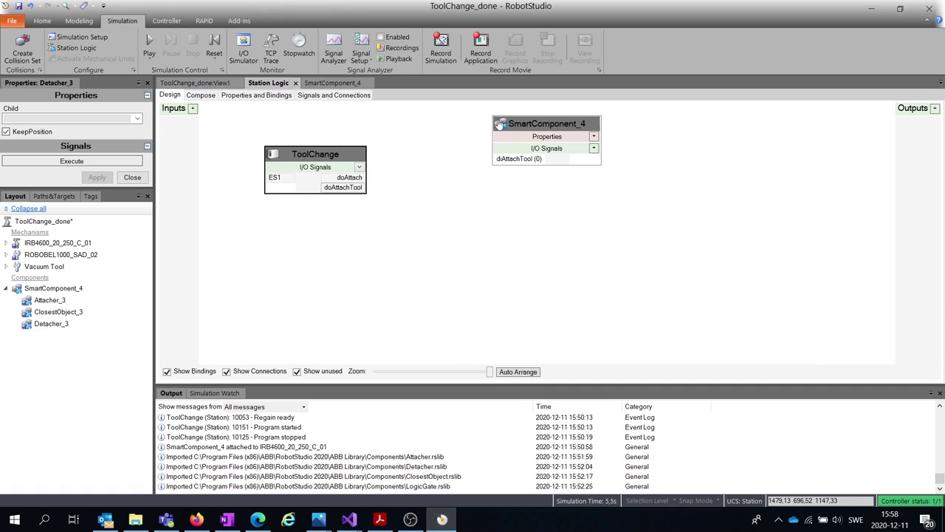
left_click_drag(521, 129, 531, 161)
left_click_drag(344, 155, 396, 153)
left_click_drag(538, 156, 536, 151)
left_click(200, 95)
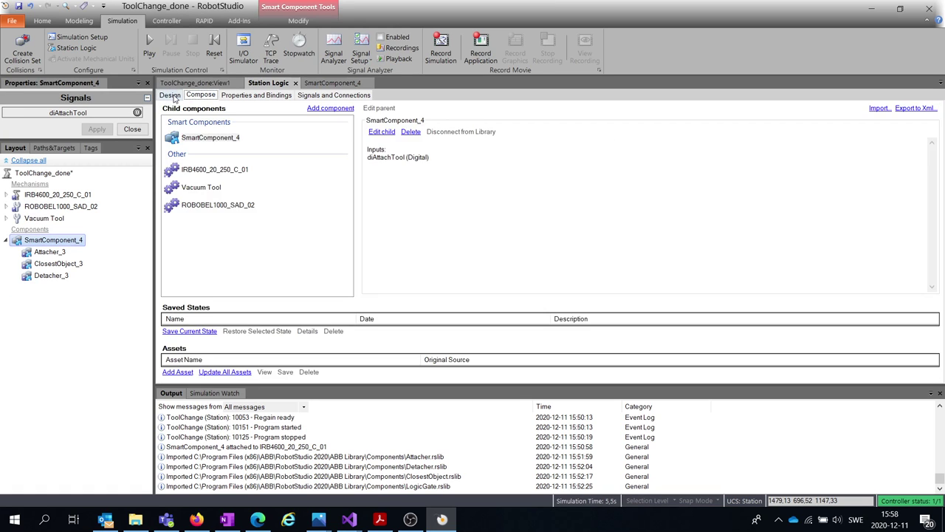
left_click(169, 96)
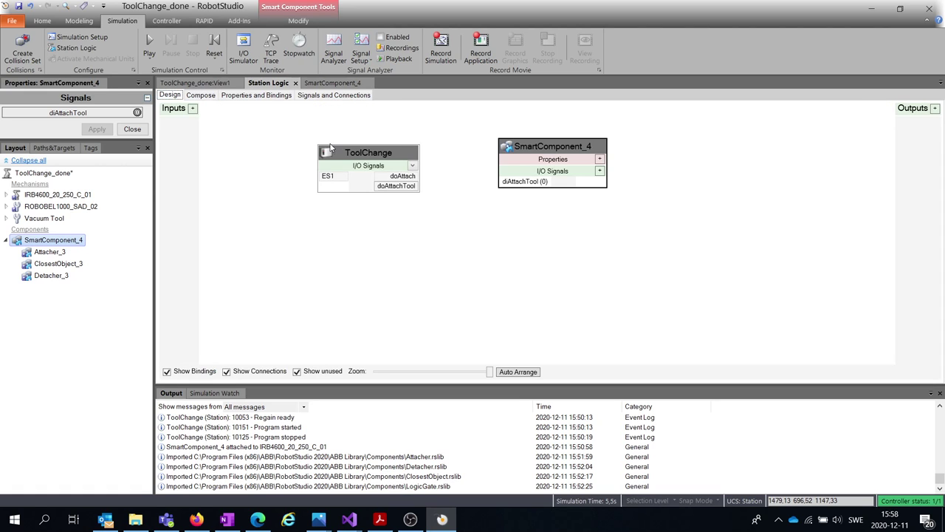
left_click_drag(352, 148, 330, 137)
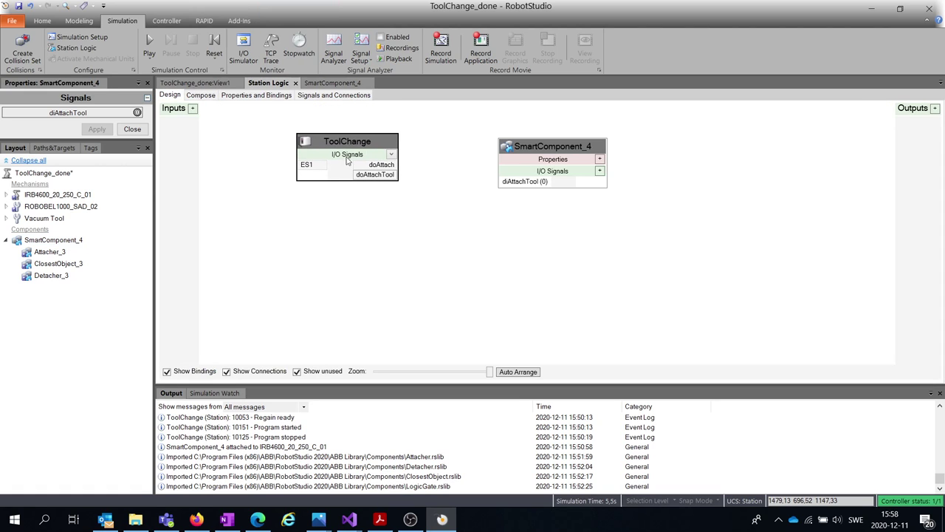
left_click_drag(579, 151, 562, 150)
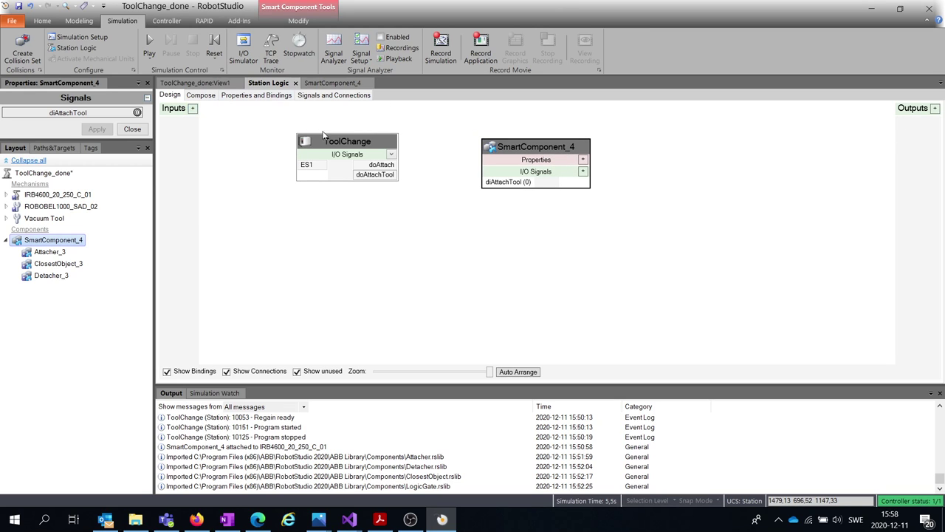
left_click_drag(536, 147, 537, 139)
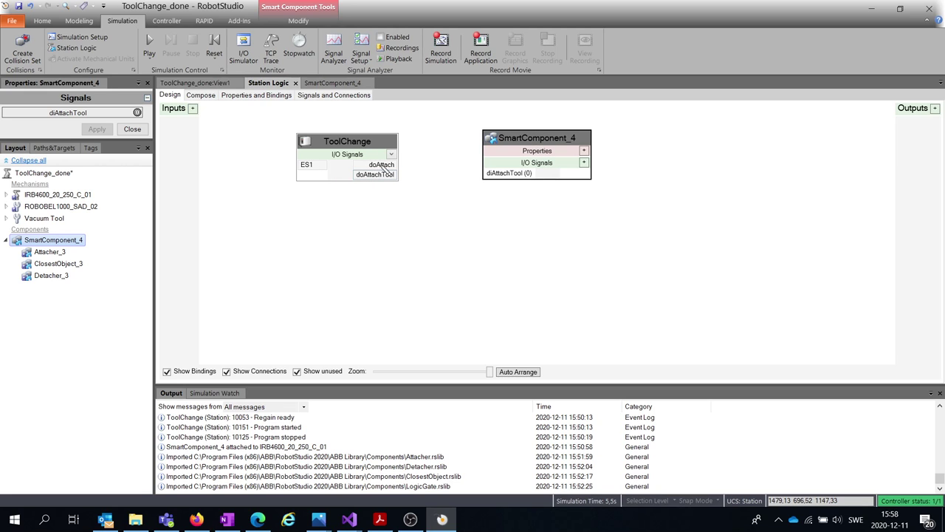
left_click_drag(341, 143, 326, 148)
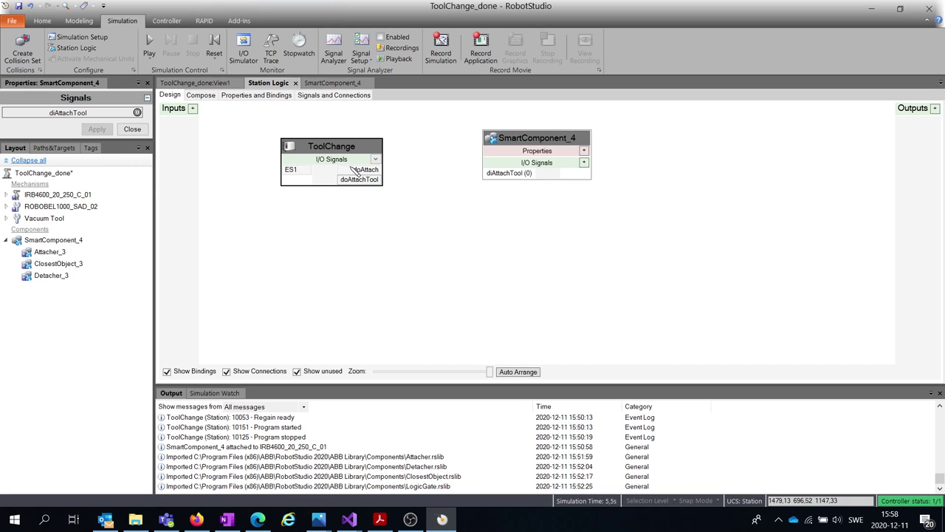
left_click_drag(347, 150, 358, 142)
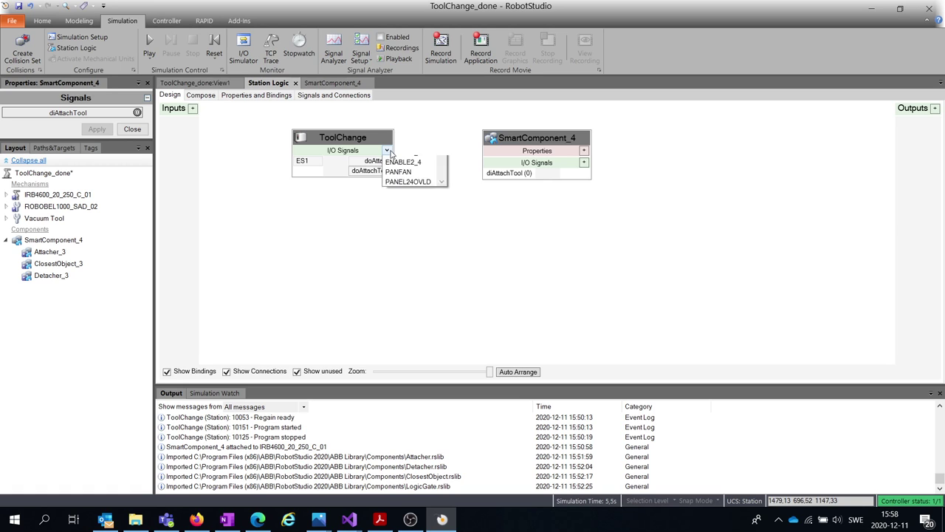
- Add the GS2 signal to the ToolChange controller block
left_click(387, 151)
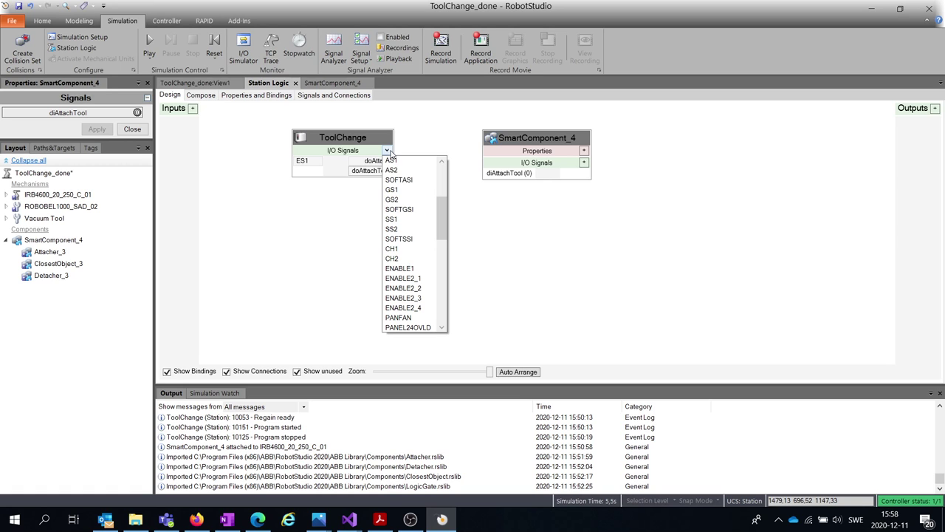
mouse_move(441, 218)
left_mouse_down()
mouse_move(441, 281)
mouse_move(441, 214)
left_mouse_up()
left_click(406, 220)
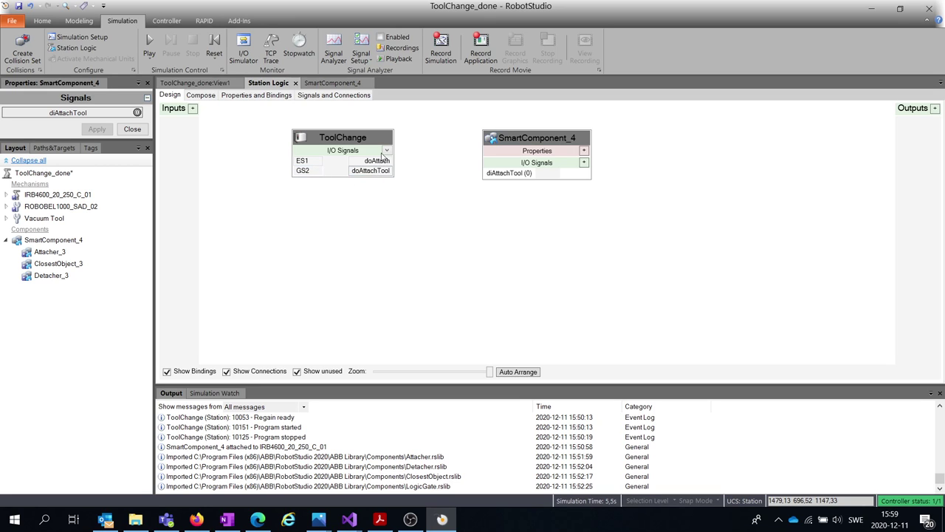
- Connect ToolChange's doAttachTool output to SmartComponent_4's diAttachTool input and set that input to 1
left_click_drag(362, 138, 381, 140)
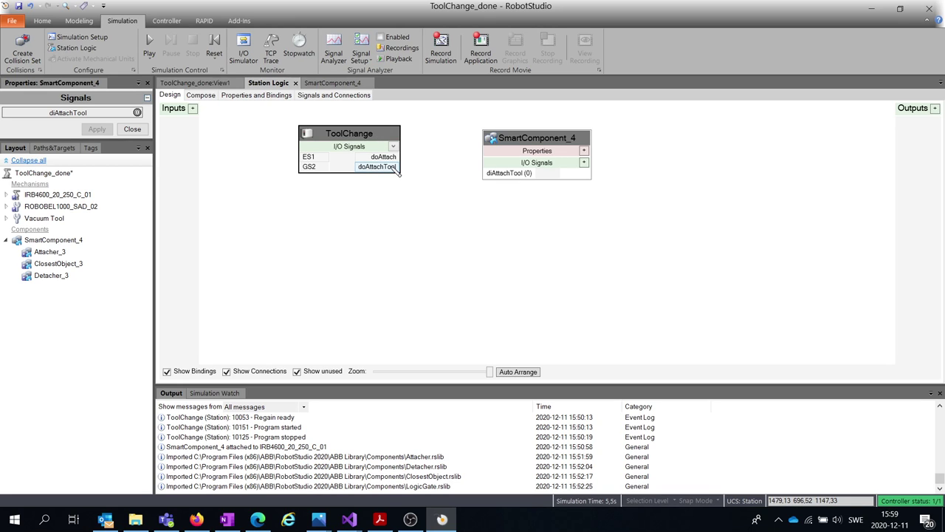
left_click_drag(395, 168, 491, 174)
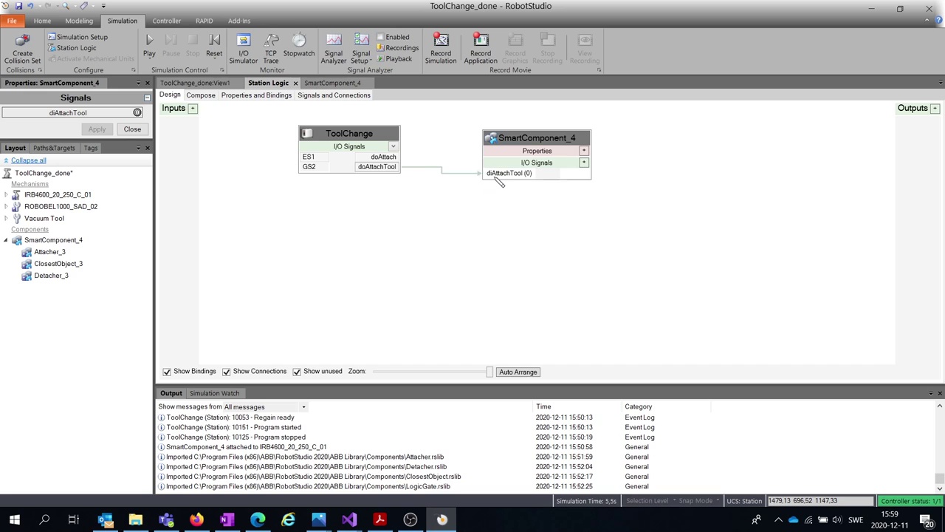
left_click_drag(510, 173, 490, 170)
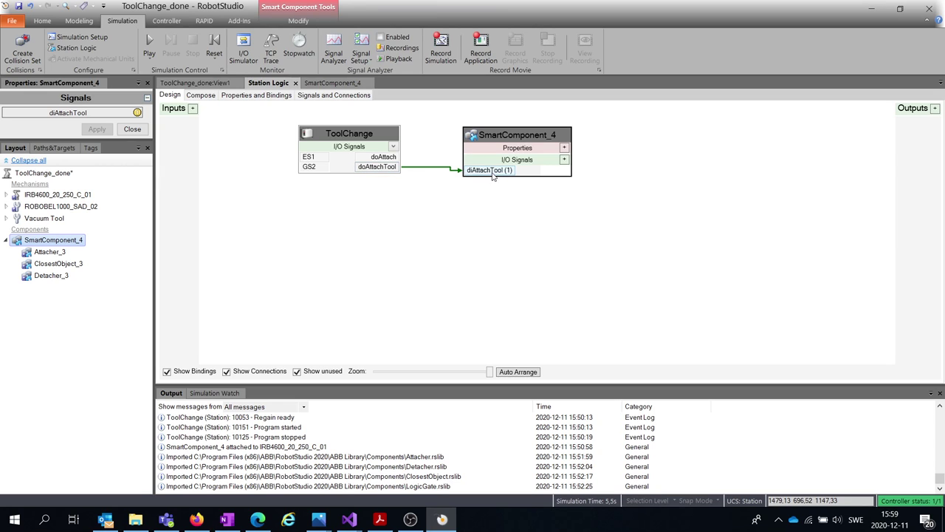
left_click_drag(522, 139, 526, 157)
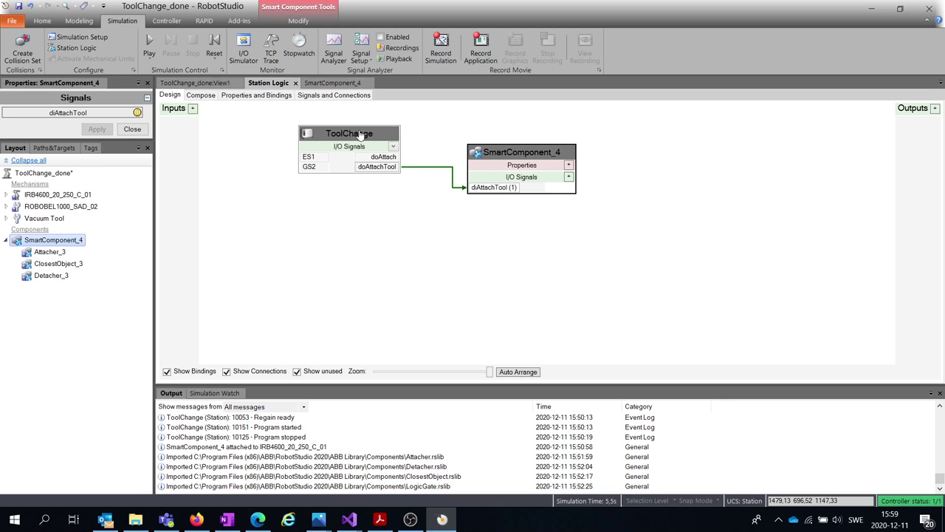
left_click_drag(514, 156, 513, 153)
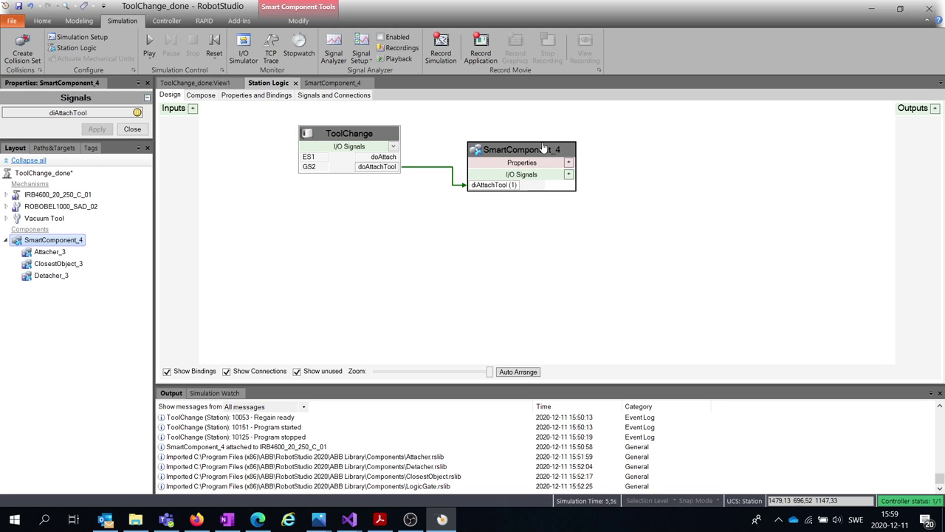
- Nudge the SmartComponent_4 block down toward ToolChange and start the simulation with the whole station in the 3D view
left_click_drag(544, 150, 532, 158)
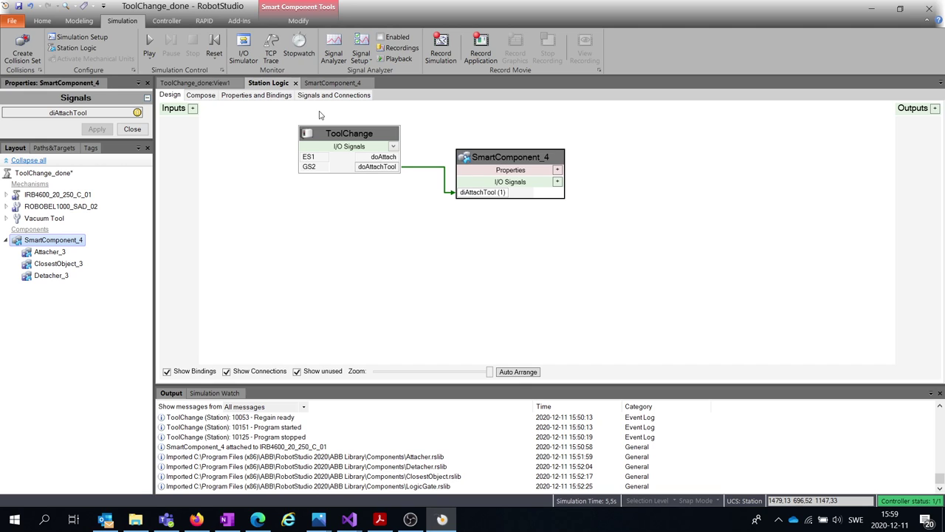
left_click(194, 83)
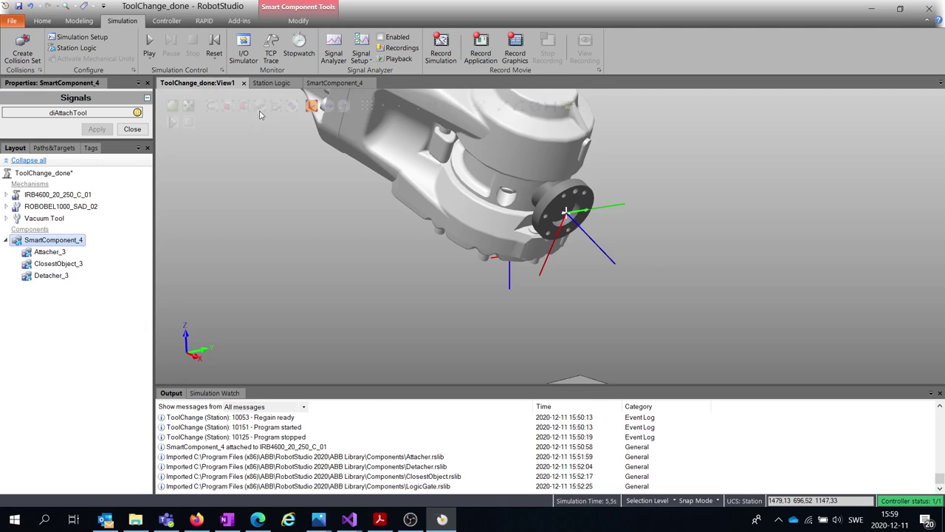
scroll(423, 195, "down", 10)
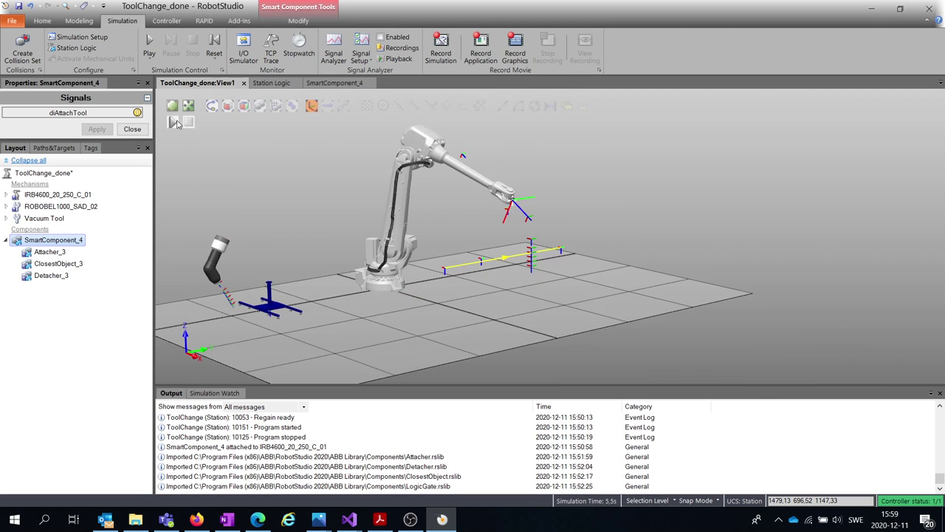
left_click(172, 126)
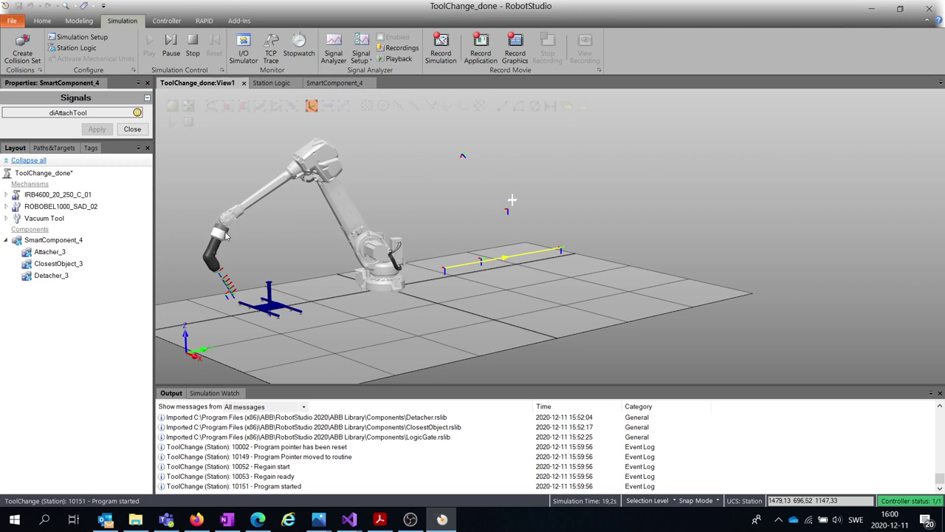
- Inspect SmartComponent_4's internal signals and bindings during the running simulation and return to the station's 3D view
left_click(332, 84)
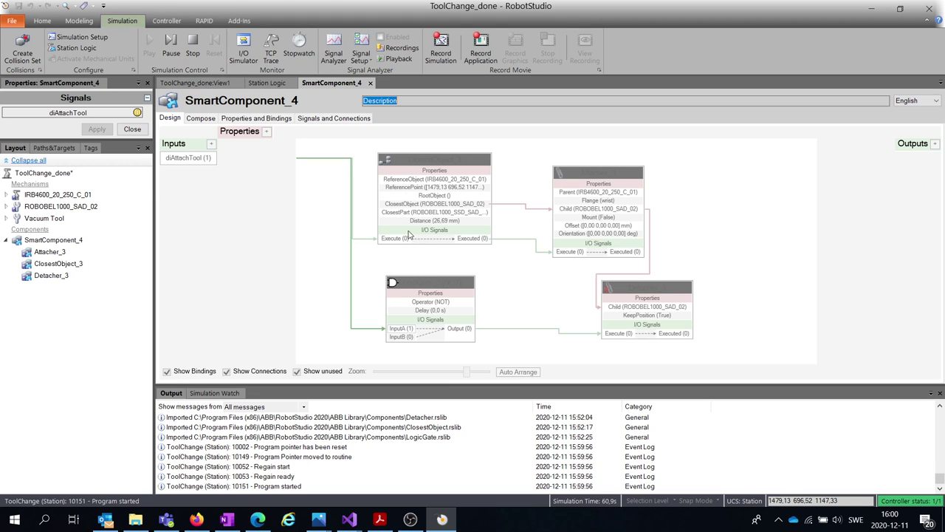
left_click(222, 83)
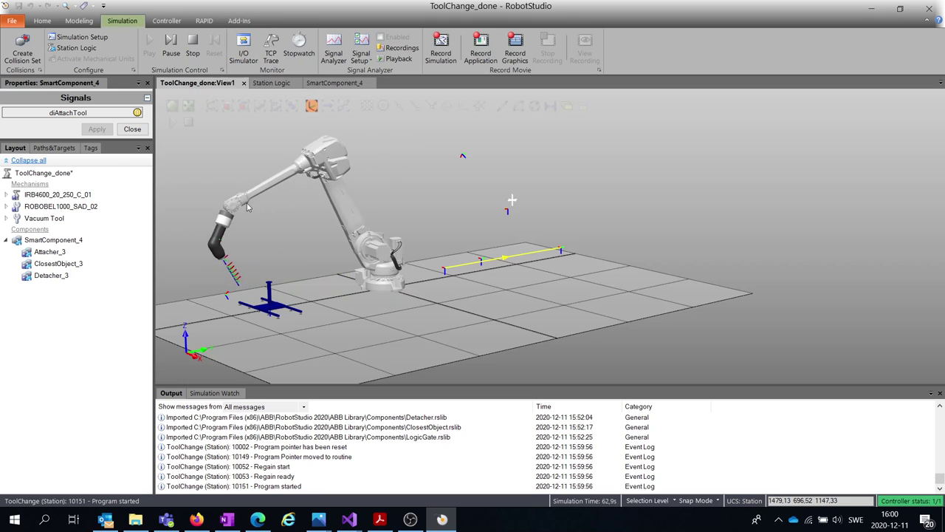